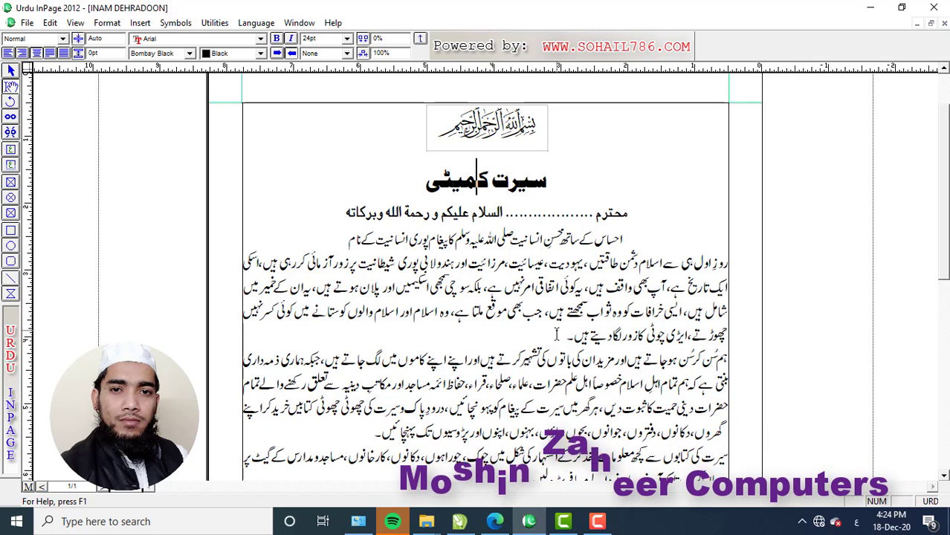
# Examine how the page's text is divided into heading, greeting line, subtitle line and body paragraphs
pyautogui.click(631, 263)
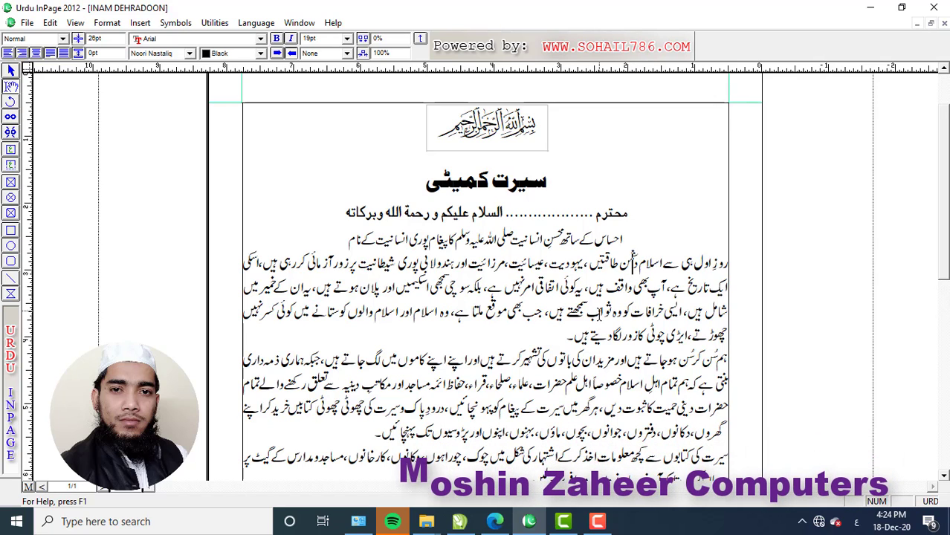
pyautogui.click(563, 336)
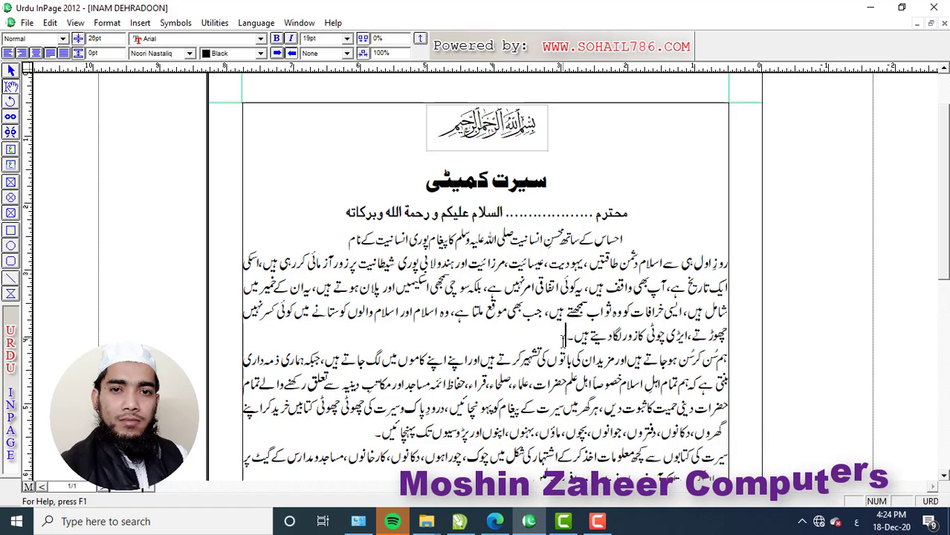
pyautogui.write('۔')
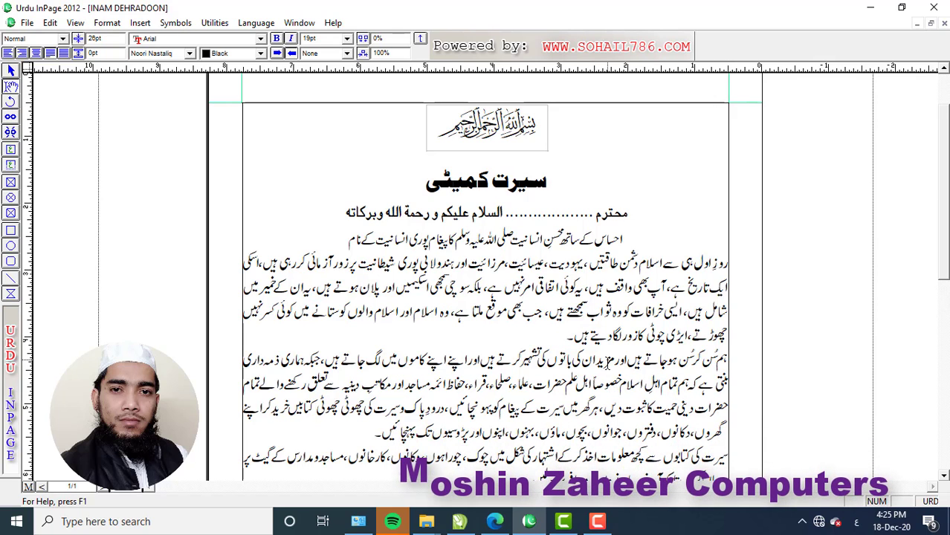
pyautogui.moveTo(239, 245)
pyautogui.mouseDown()
pyautogui.moveTo(272, 267)
pyautogui.moveTo(683, 318)
pyautogui.moveTo(731, 348)
pyautogui.mouseUp()
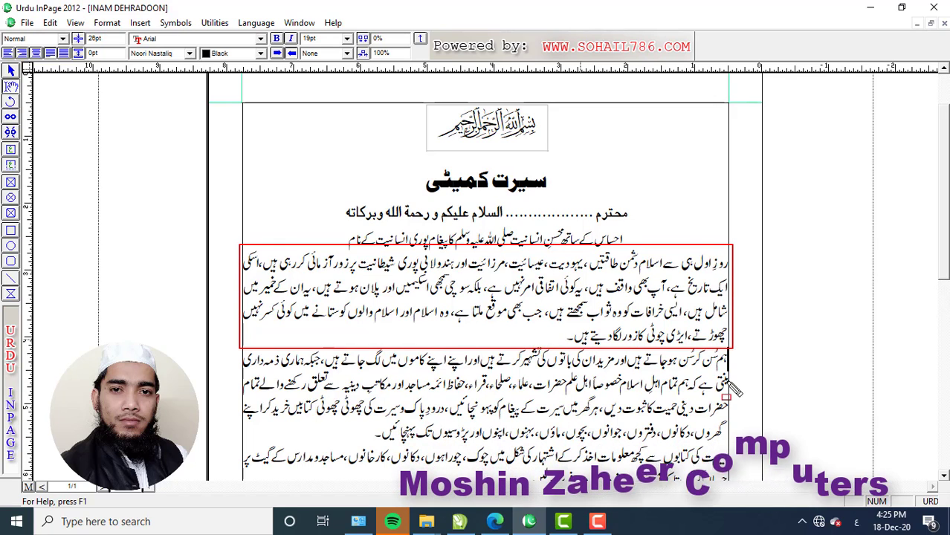
pyautogui.press('Escape')
pyautogui.click(373, 436)
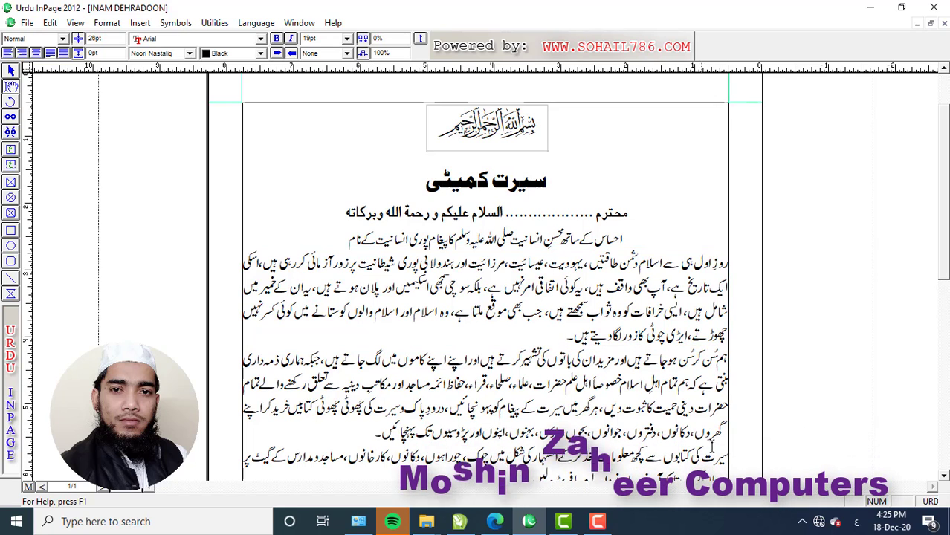
pyautogui.click(945, 474)
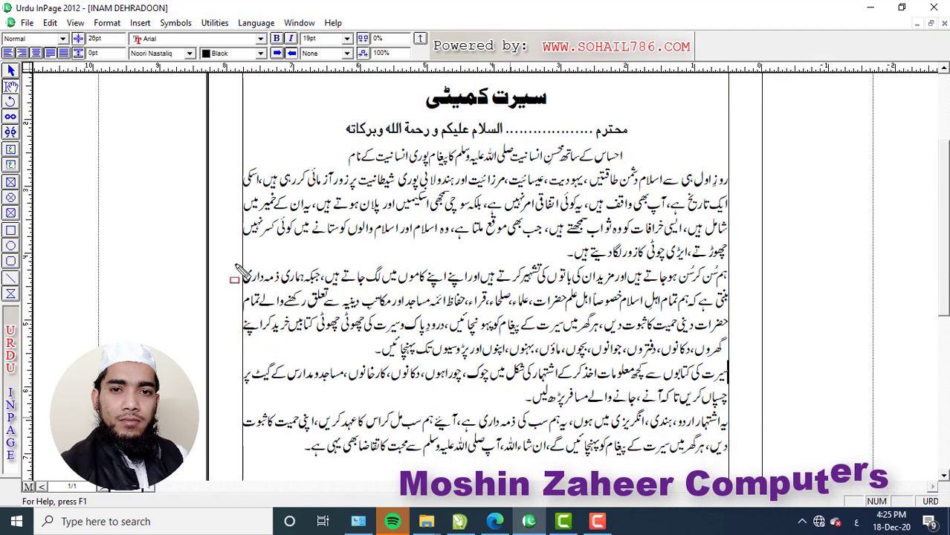
pyautogui.moveTo(431, 342); pyautogui.dragTo(724, 372)
pyautogui.moveTo(331, 144); pyautogui.dragTo(635, 167)
pyautogui.press('Escape')
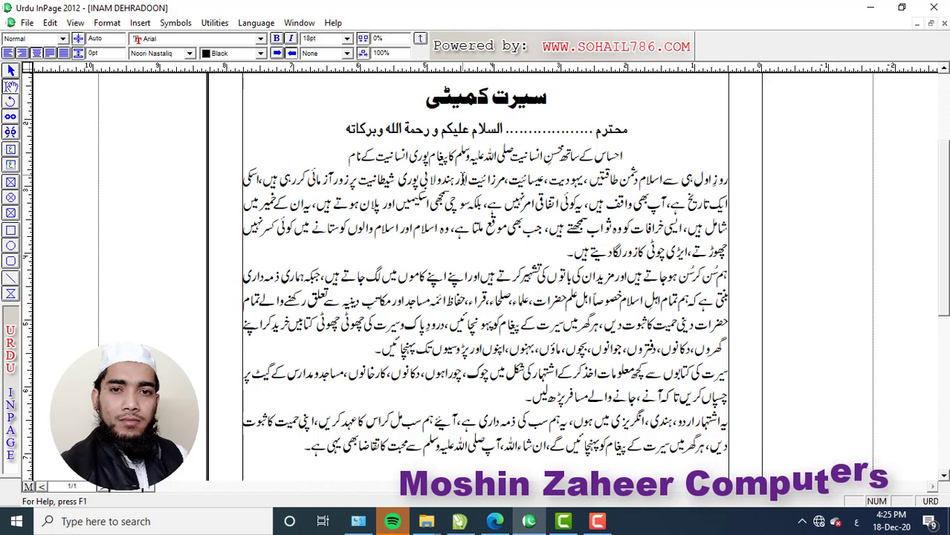
pyautogui.click(346, 153)
pyautogui.hotkey('ctrl', 'shift', 'd')
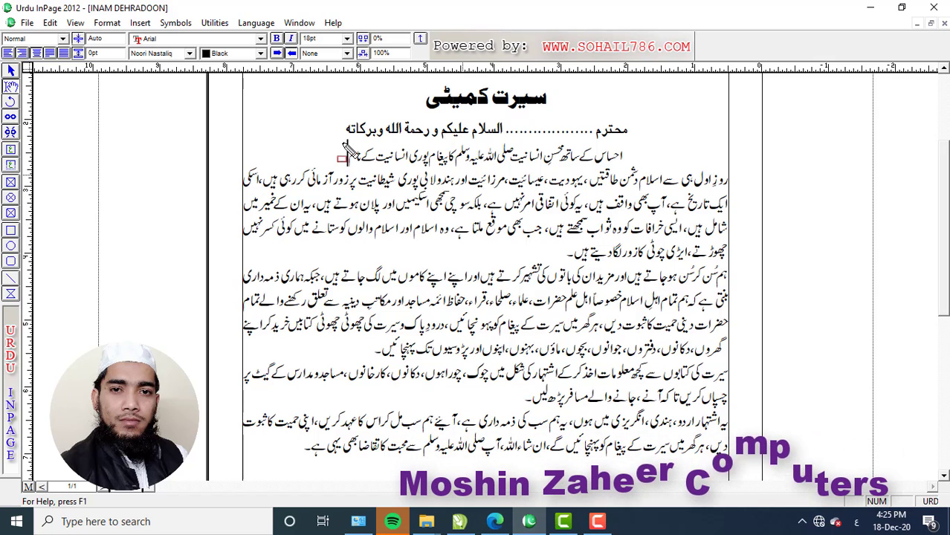
pyautogui.moveTo(343, 142); pyautogui.dragTo(570, 175)
pyautogui.press('Escape')
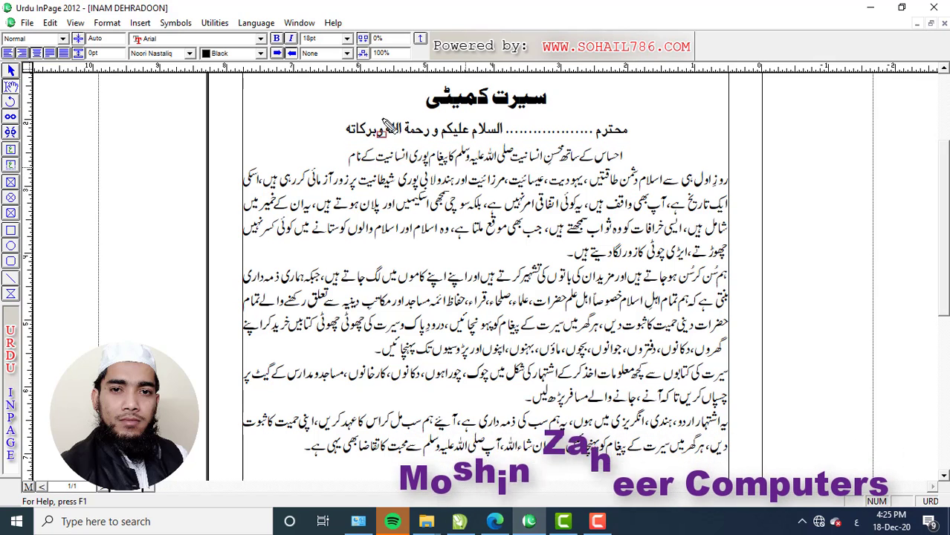
pyautogui.moveTo(330, 107)
pyautogui.mouseDown()
pyautogui.moveTo(605, 162)
pyautogui.moveTo(638, 147)
pyautogui.mouseUp()
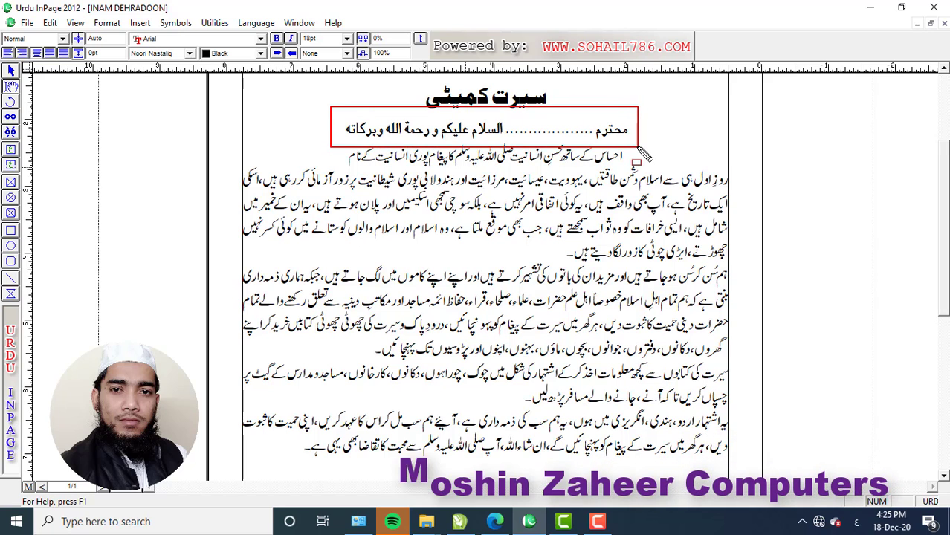
pyautogui.hotkey('ctrl', 'z')
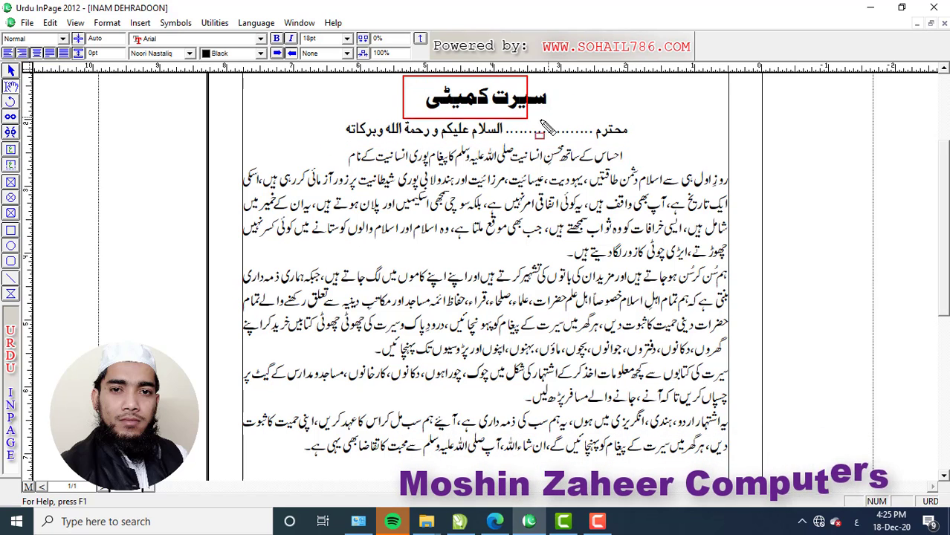
pyautogui.moveTo(572, 123); pyautogui.dragTo(575, 125)
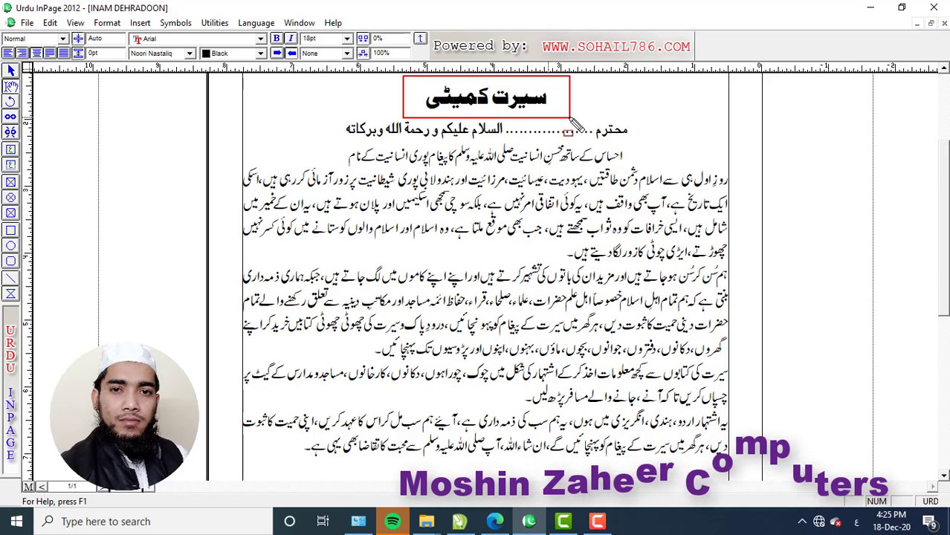
pyautogui.hotkey('ctrl', 'z')
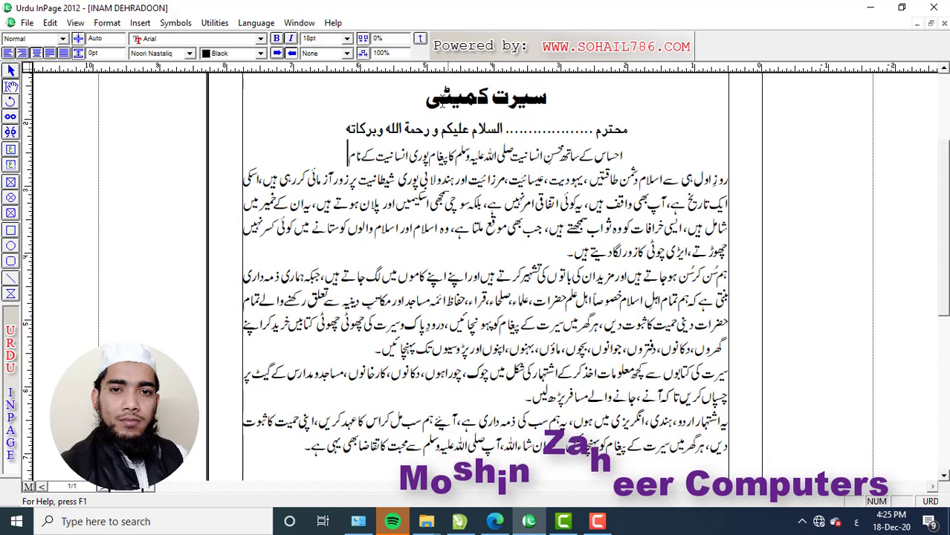
# Open the paragraph preferences for the heading سیرت کمیٹی, review the available alignment options and close the dialog
pyautogui.click(456, 140)
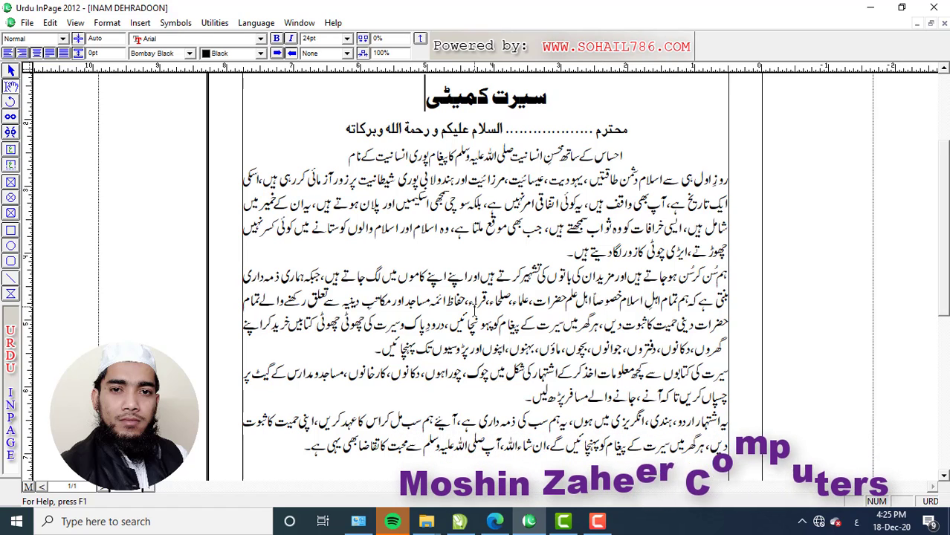
pyautogui.click(107, 22)
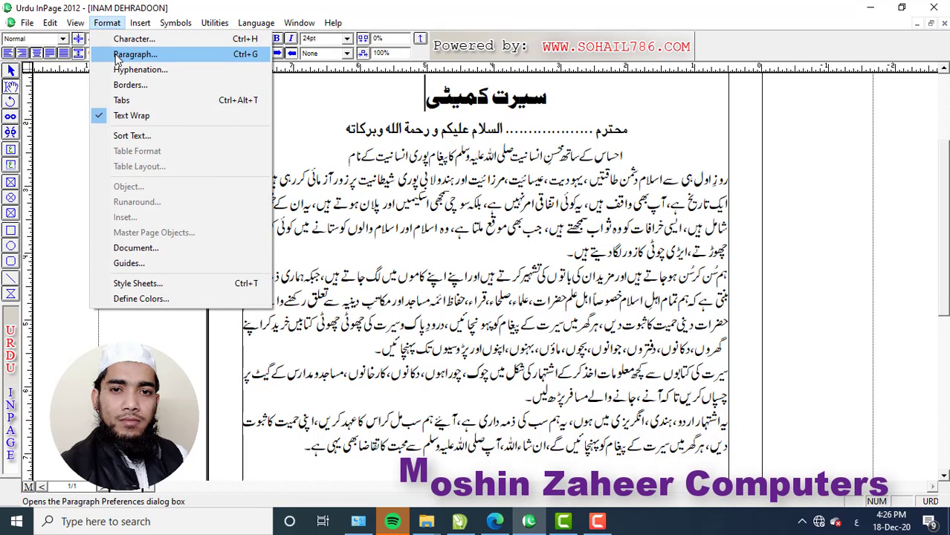
pyautogui.hotkey('ctrl', 'g')
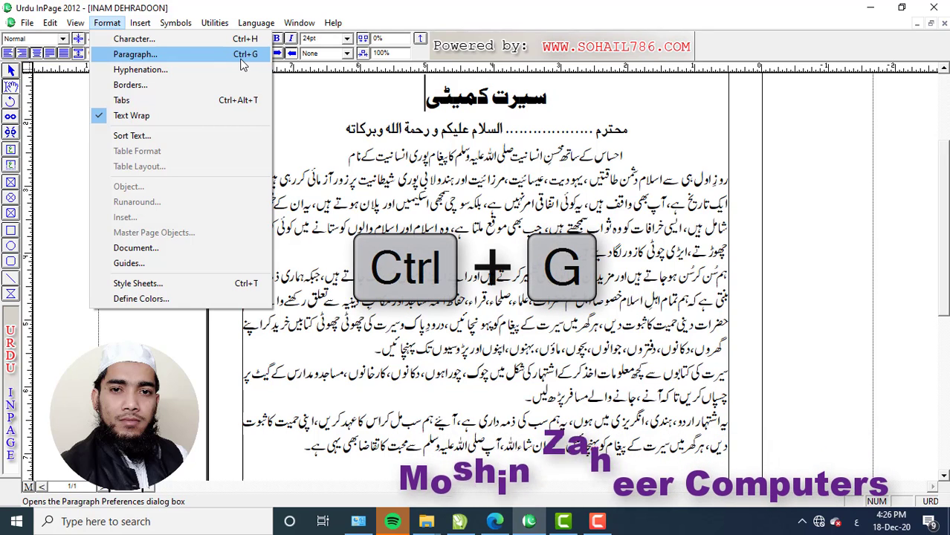
pyautogui.click(136, 54)
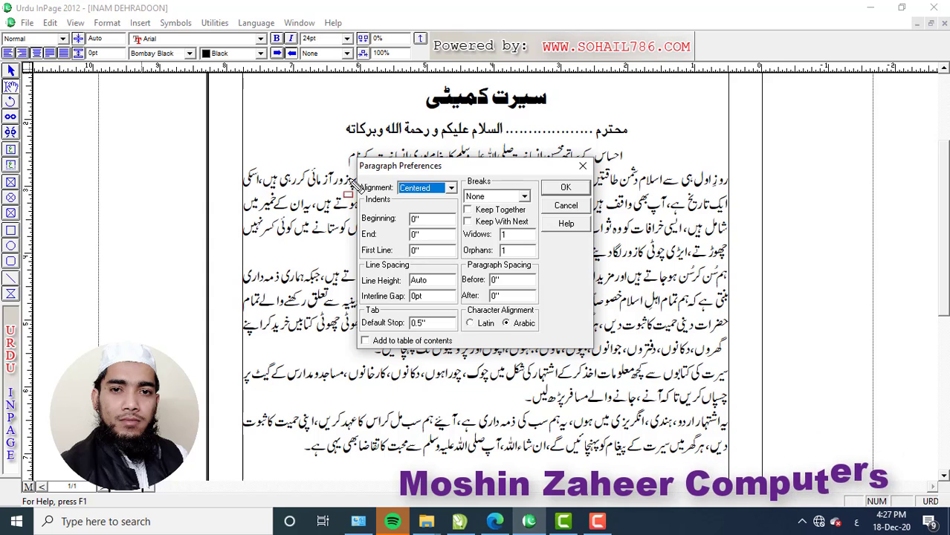
pyautogui.moveTo(351, 175)
pyautogui.mouseDown()
pyautogui.moveTo(467, 208)
pyautogui.moveTo(462, 201)
pyautogui.mouseUp()
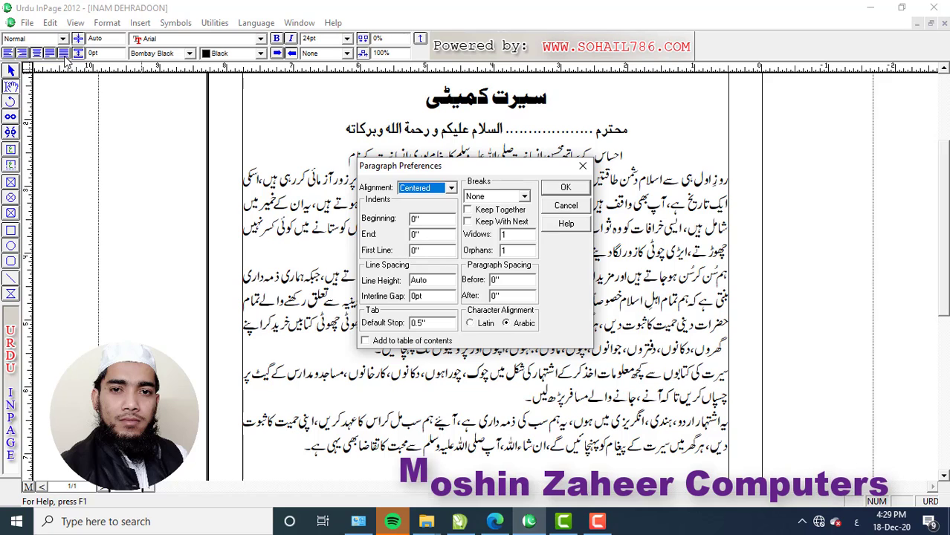
pyautogui.click(451, 189)
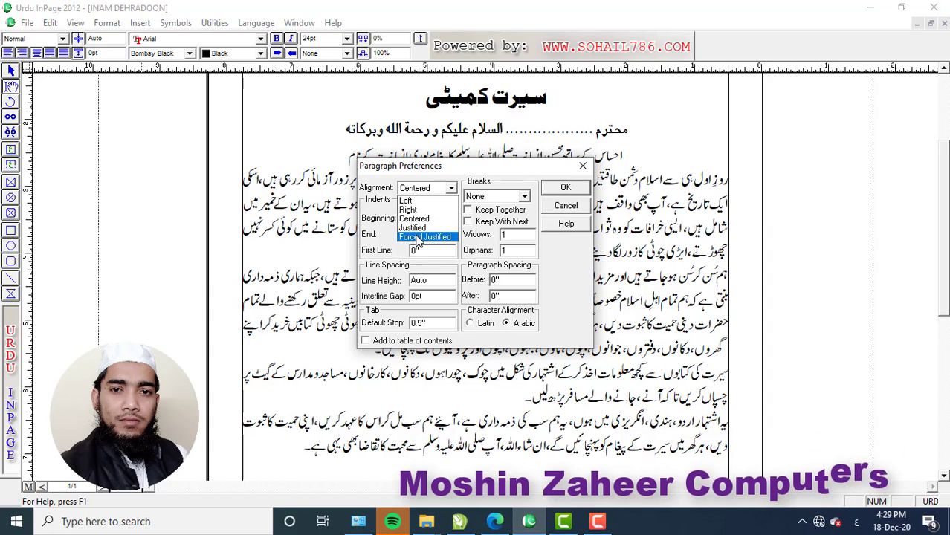
pyautogui.click(565, 188)
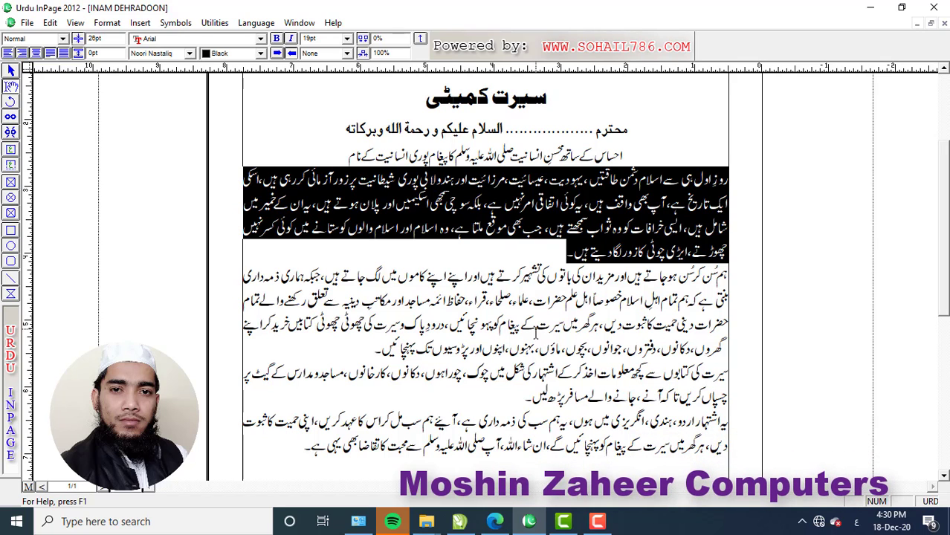
# Select the whole first body paragraph, then the whole second body paragraph instead
pyautogui.click(434, 300)
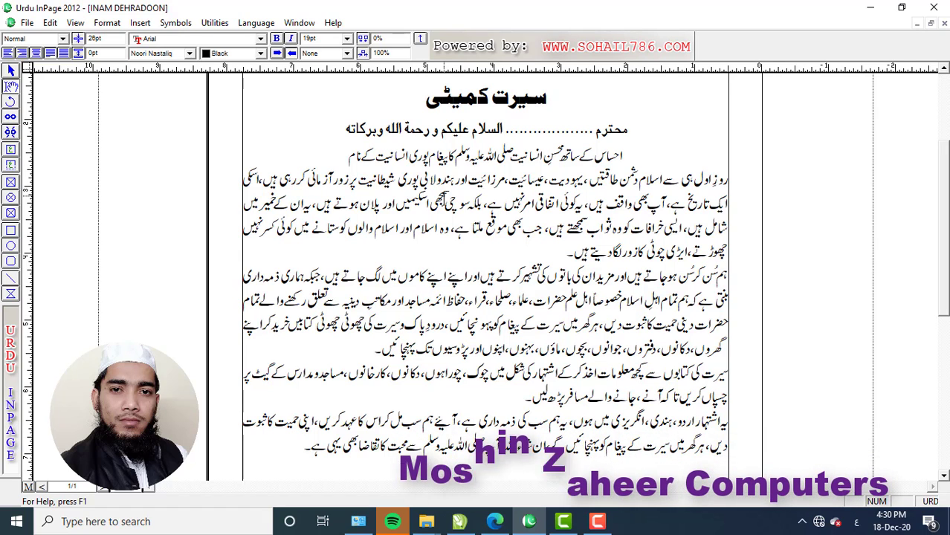
pyautogui.tripleClick(426, 201)
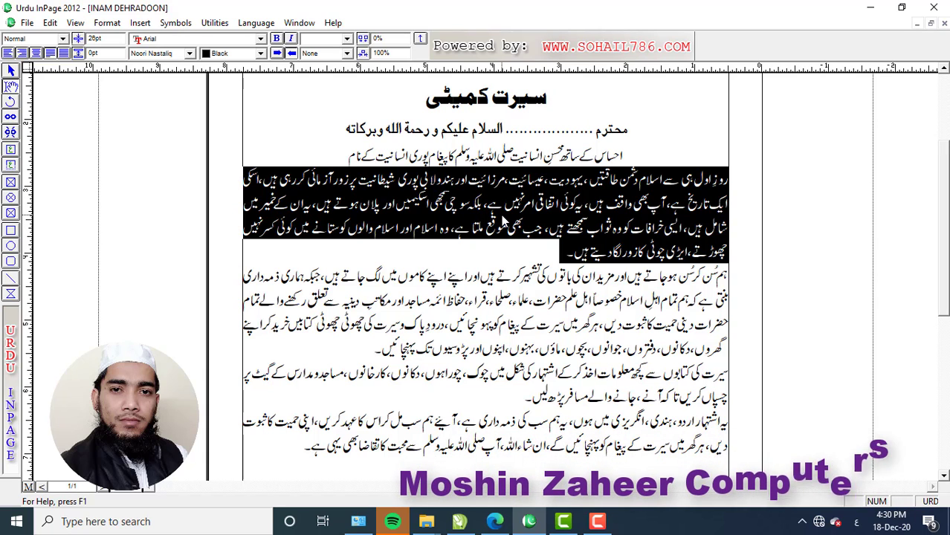
pyautogui.click(453, 300)
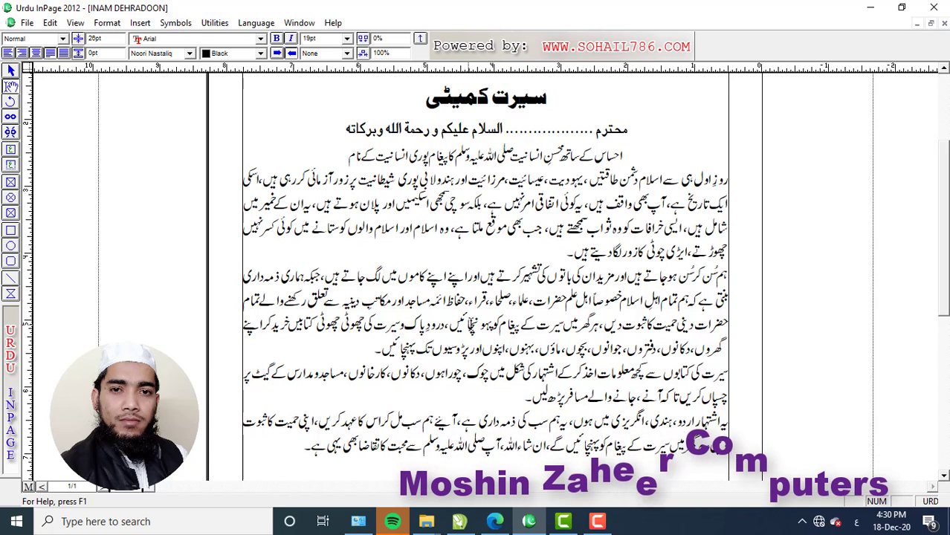
pyautogui.tripleClick(454, 306)
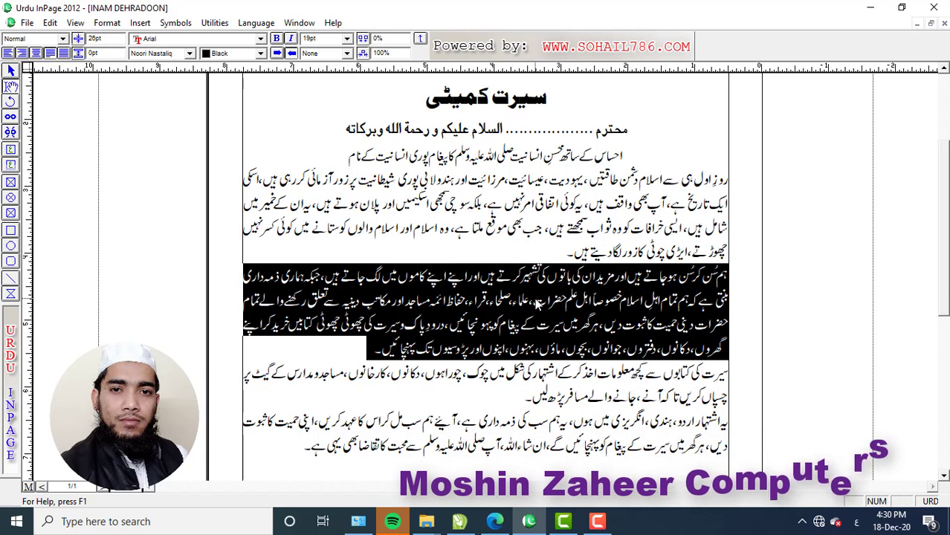
pyautogui.moveTo(321, 116)
pyautogui.mouseDown()
pyautogui.moveTo(547, 148)
pyautogui.moveTo(687, 157)
pyautogui.moveTo(634, 143)
pyautogui.mouseUp()
pyautogui.press('Escape')
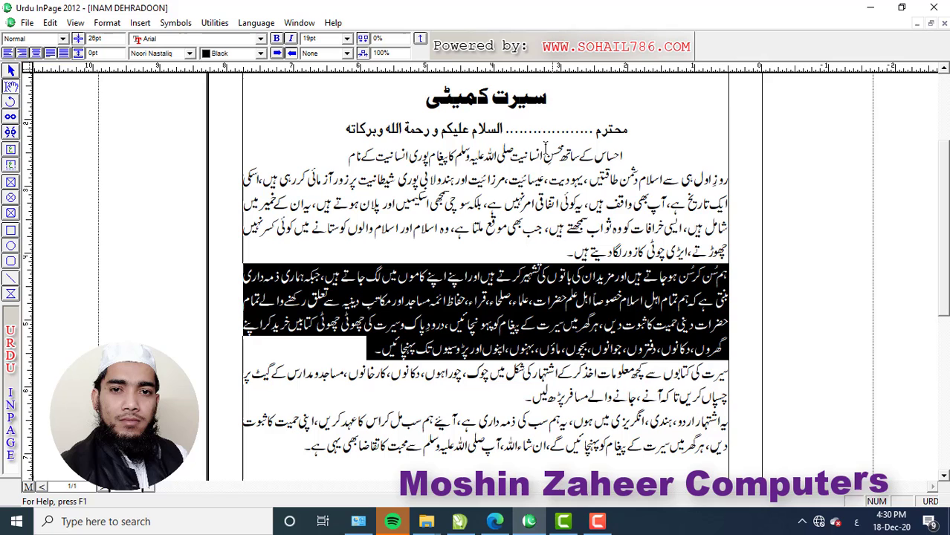
# Try selecting the whole greeting line and the single words السلام in the greeting and کمیٹی in the heading
pyautogui.click(516, 128)
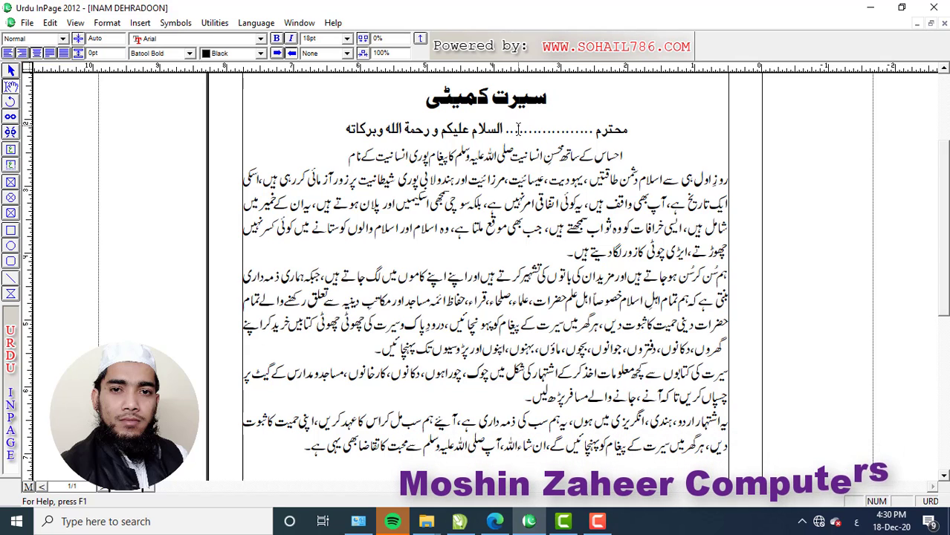
pyautogui.moveTo(518, 128); pyautogui.dragTo(429, 141)
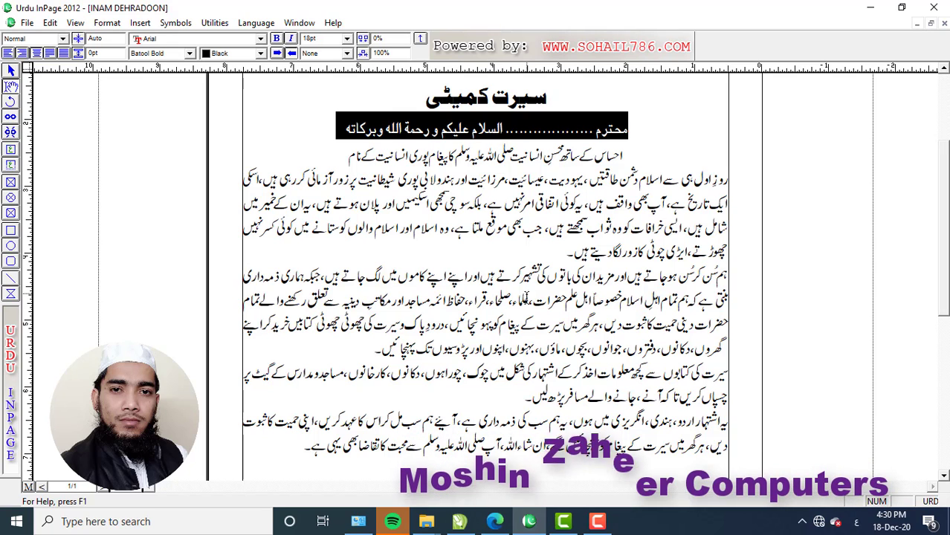
pyautogui.click(487, 129)
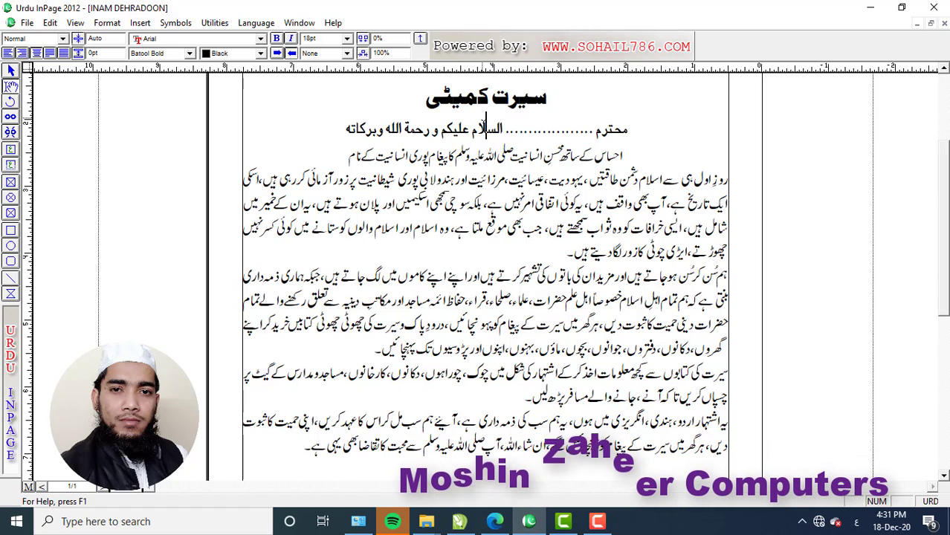
pyautogui.doubleClick(489, 129)
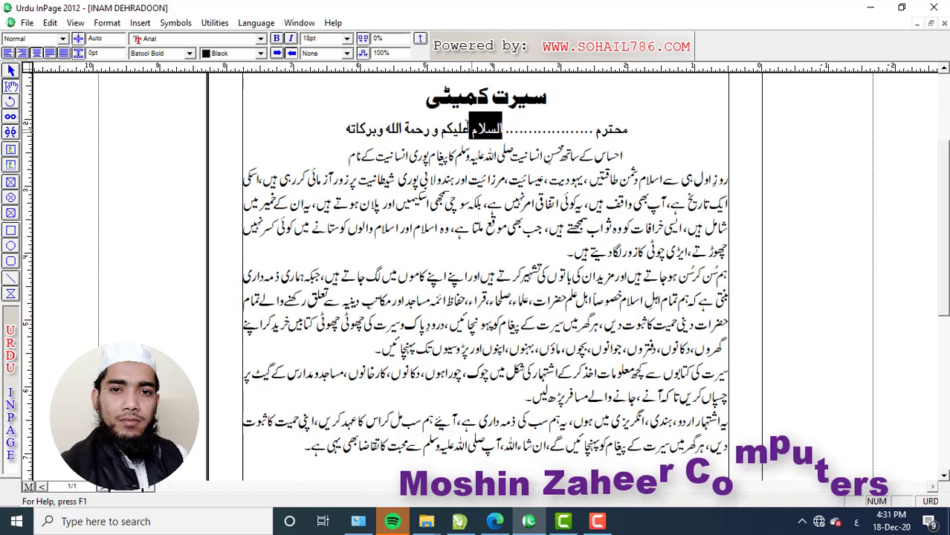
pyautogui.click(454, 93)
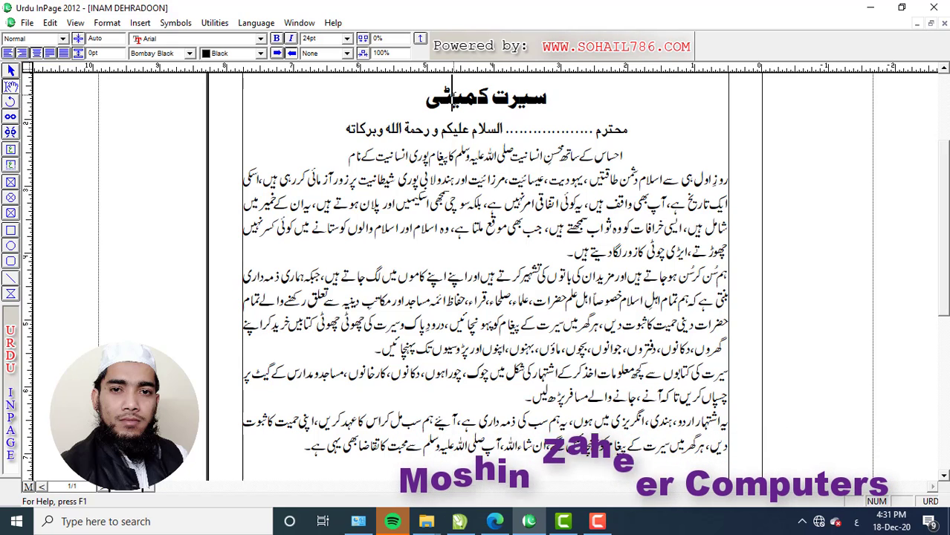
pyautogui.doubleClick(451, 94)
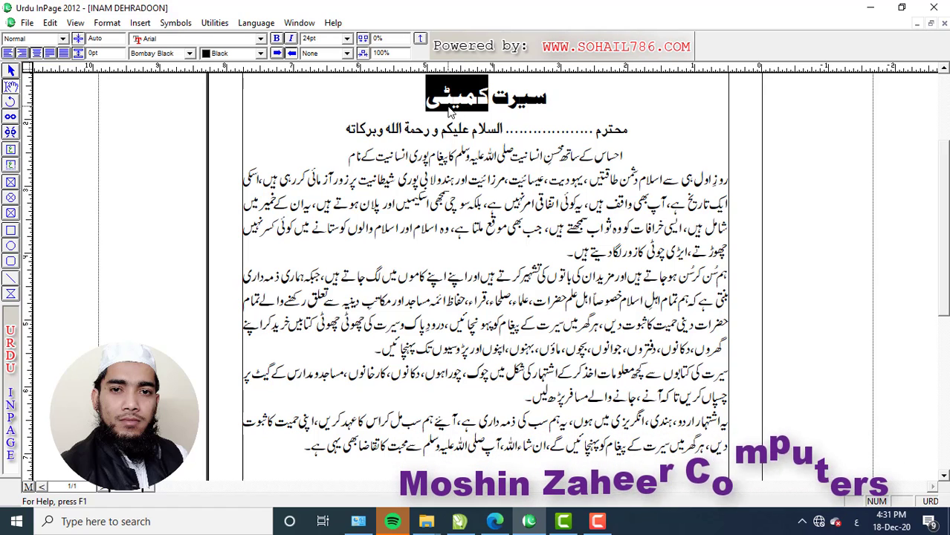
# Select the whole first body paragraph and set its alignment to Left in the paragraph preferences
pyautogui.click(444, 202)
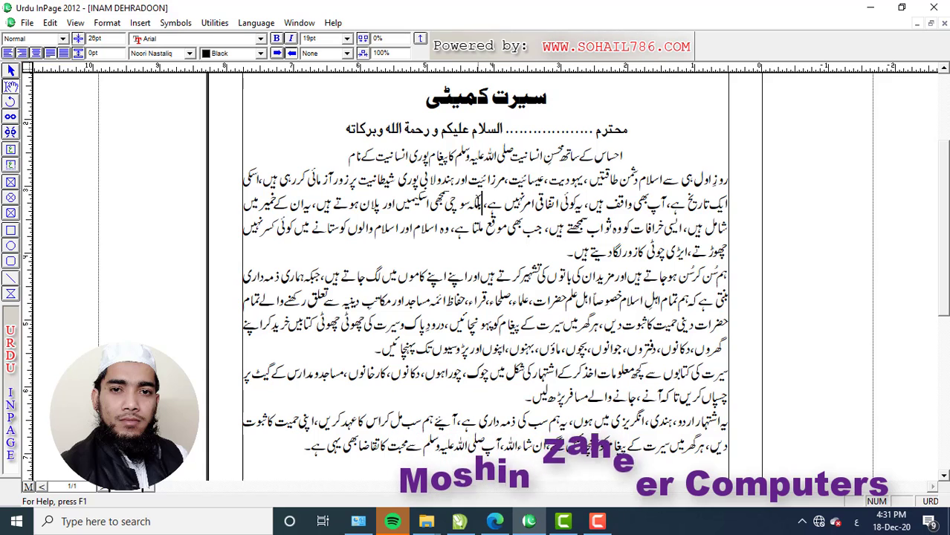
pyautogui.tripleClick(476, 205)
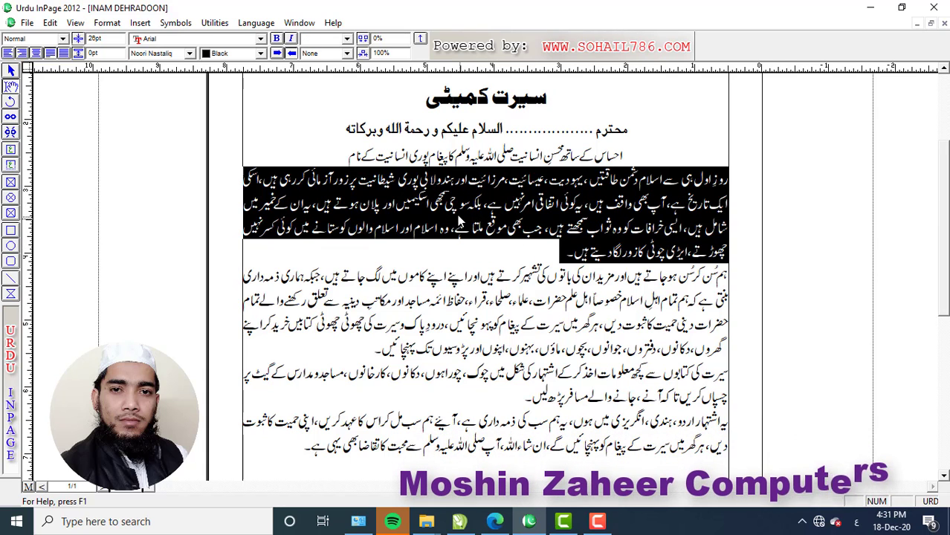
pyautogui.click(107, 23)
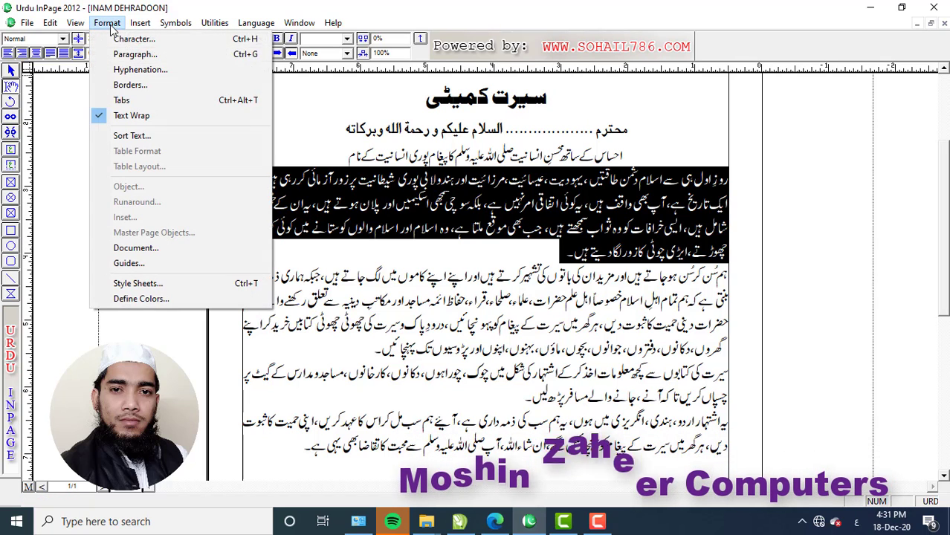
pyautogui.click(124, 59)
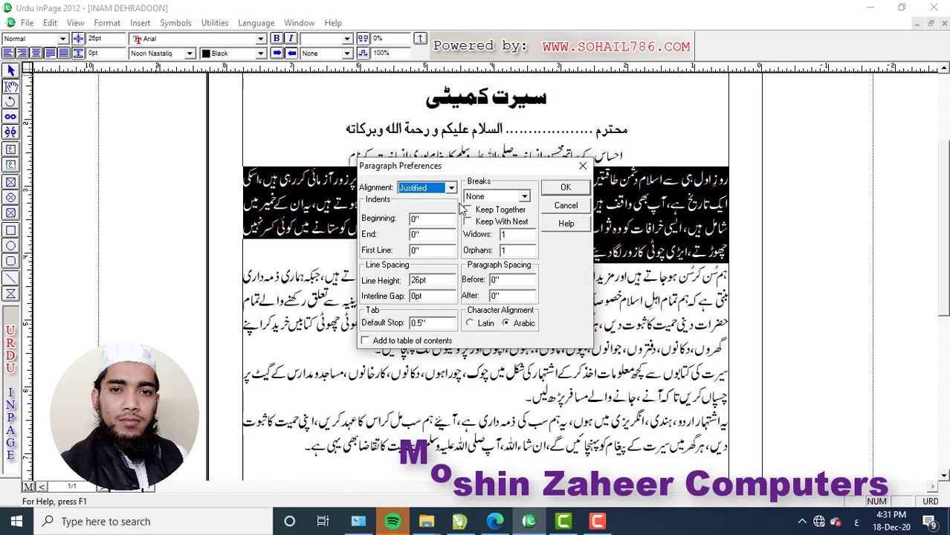
pyautogui.click(450, 189)
pyautogui.click(442, 201)
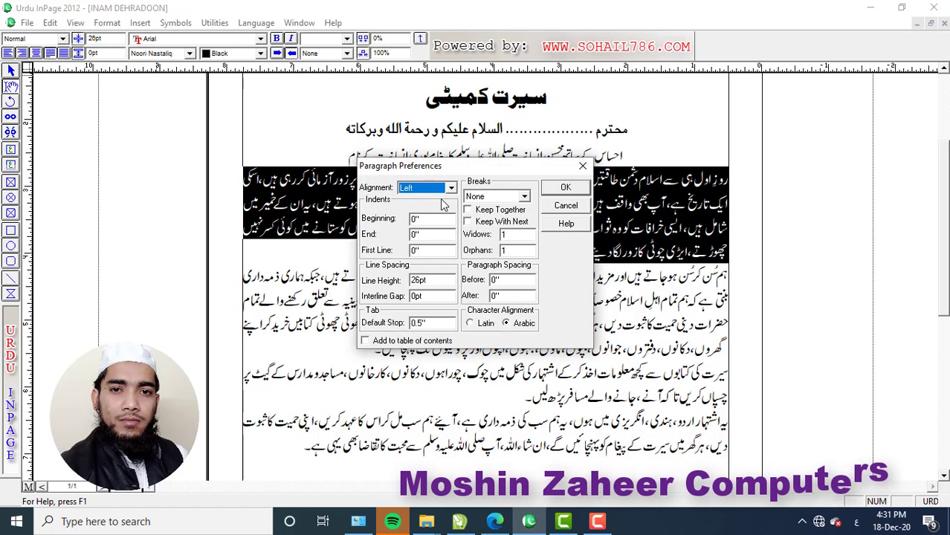
pyautogui.click(565, 188)
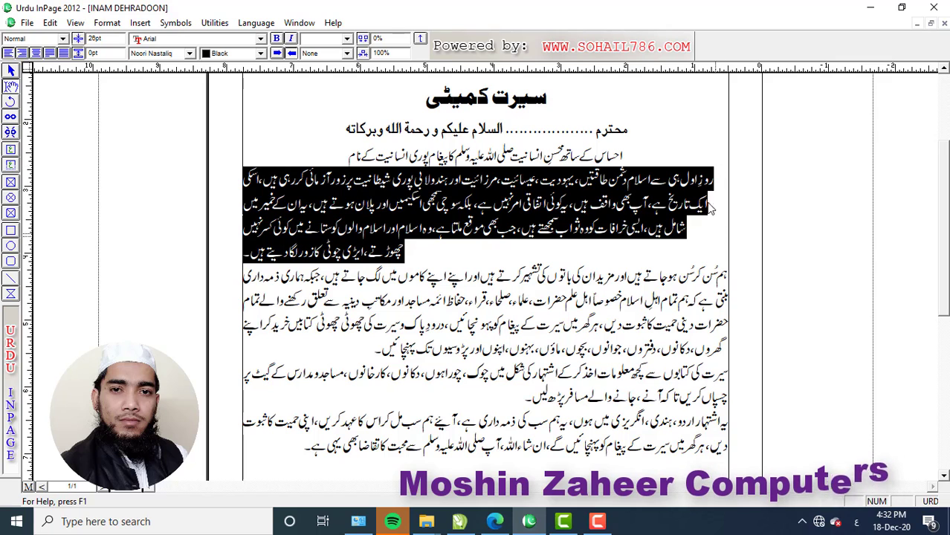
# Set the selected first body paragraph's alignment to Right in the paragraph preferences
pyautogui.click(108, 23)
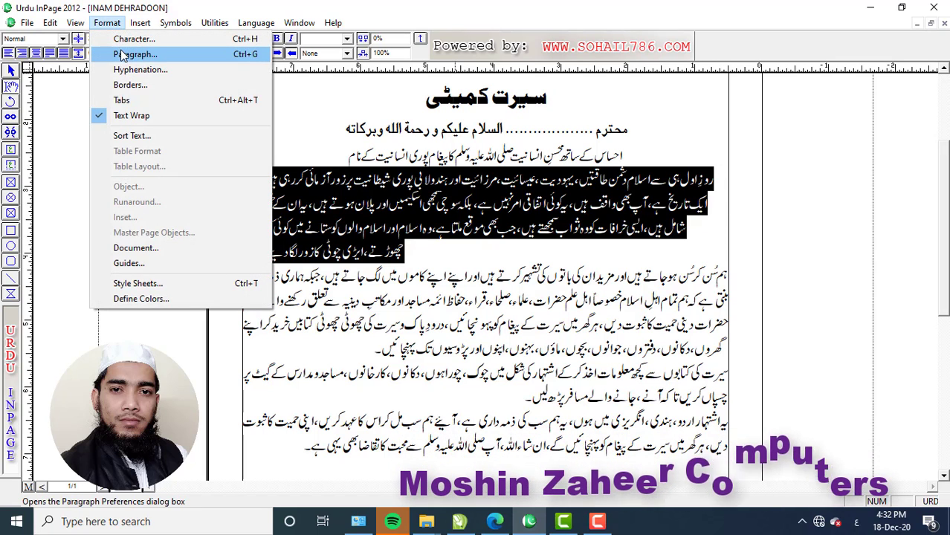
pyautogui.click(127, 55)
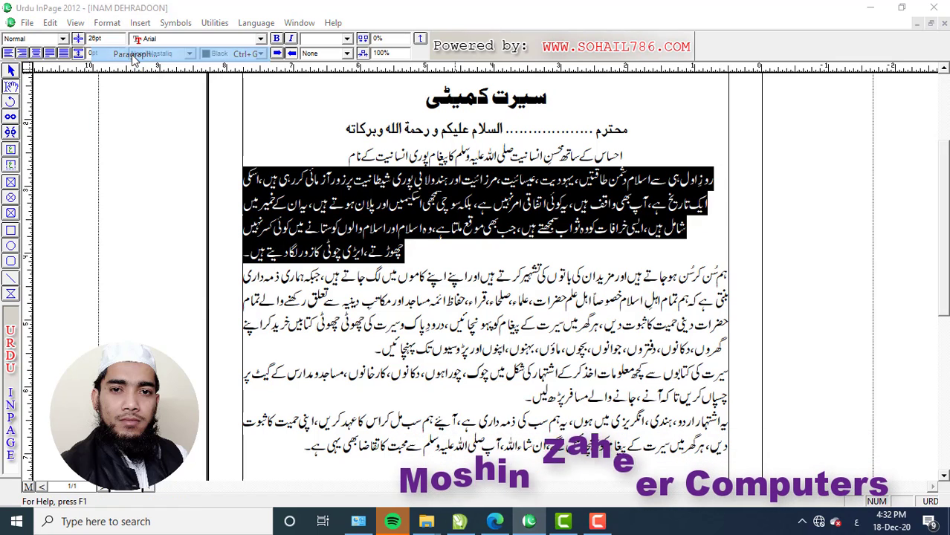
pyautogui.click(451, 191)
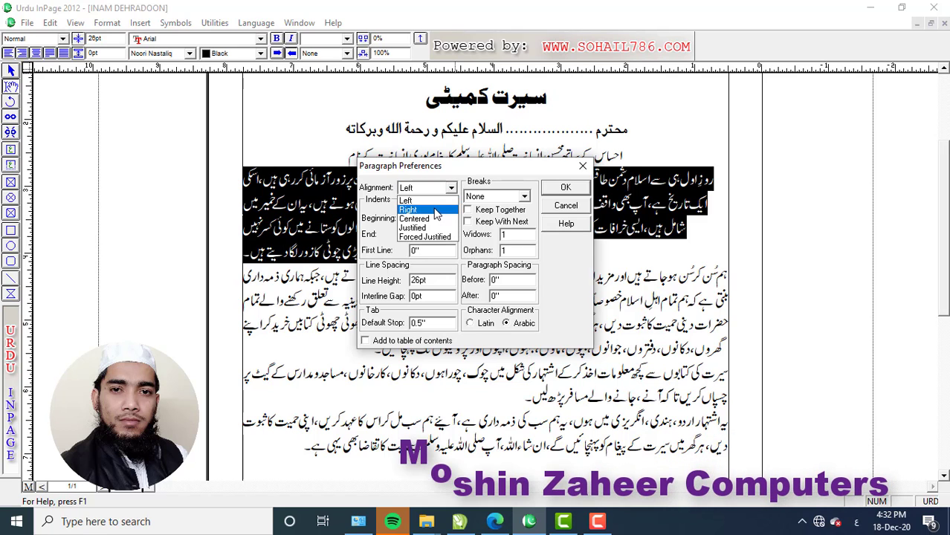
pyautogui.click(436, 211)
pyautogui.click(565, 188)
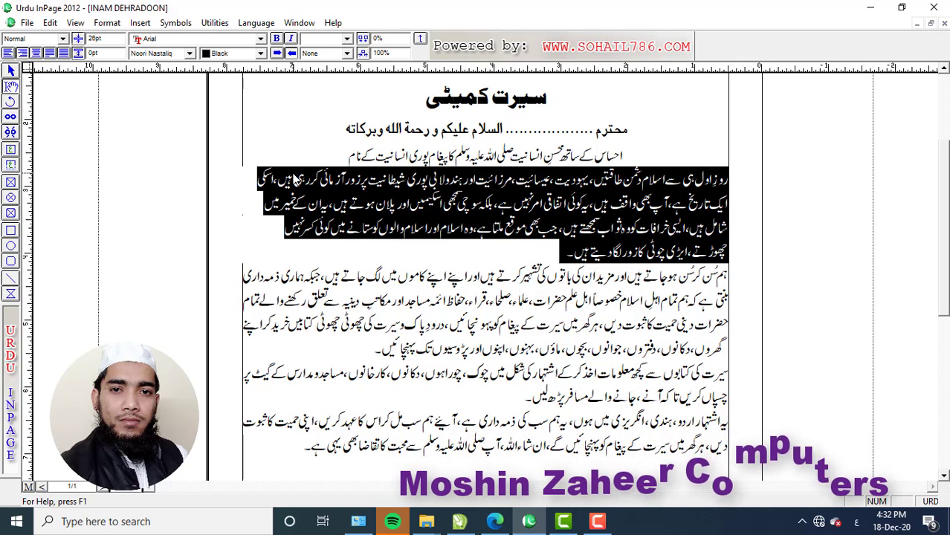
# Apply Centered alignment to the first body paragraph, and then set its alignment back to Justified
pyautogui.press('F10')
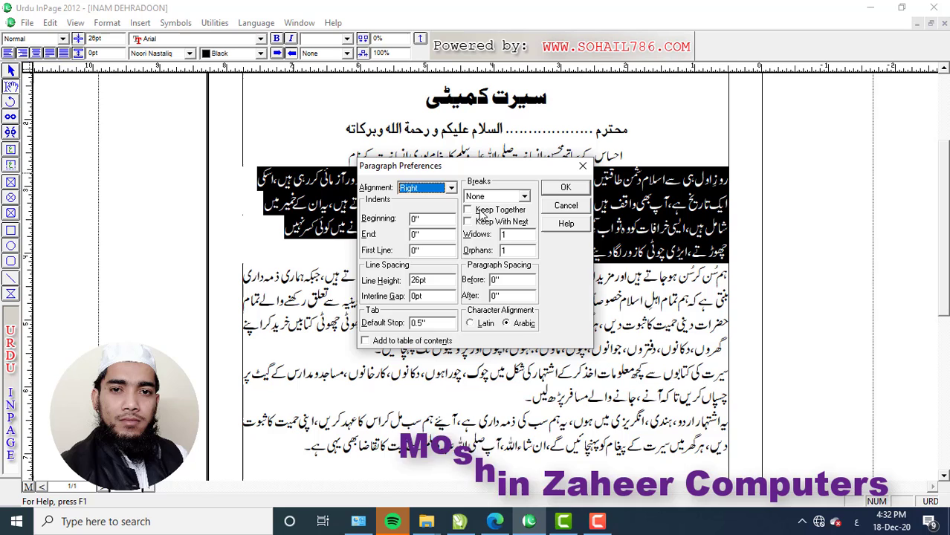
pyautogui.click(450, 188)
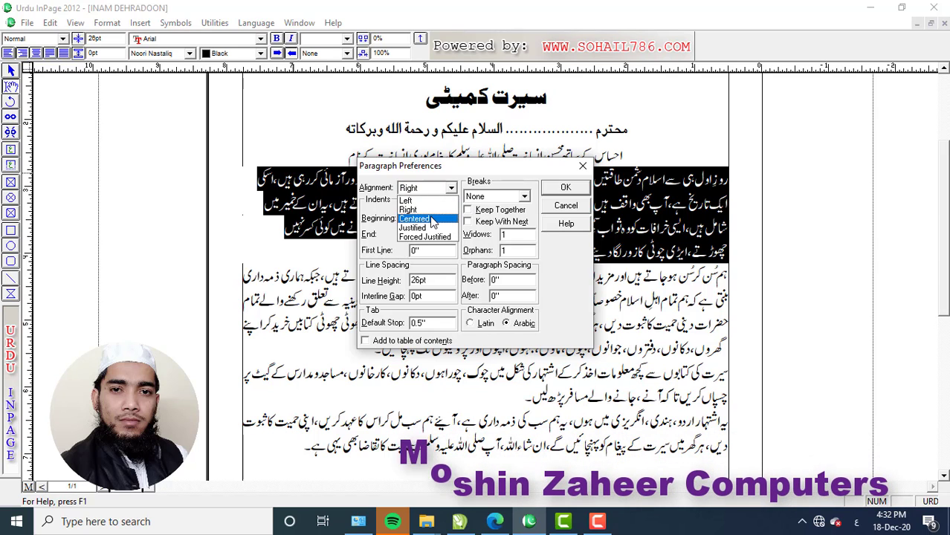
pyautogui.click(433, 220)
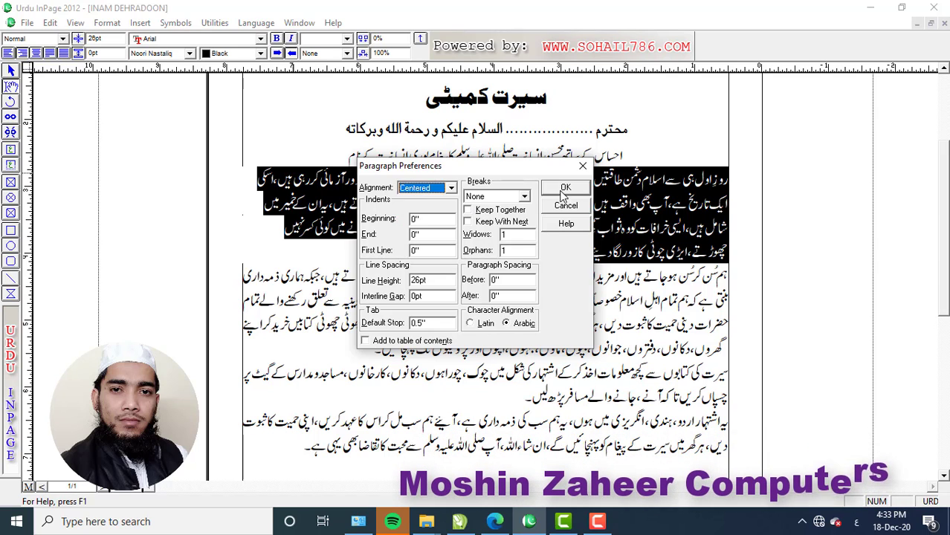
pyautogui.click(564, 188)
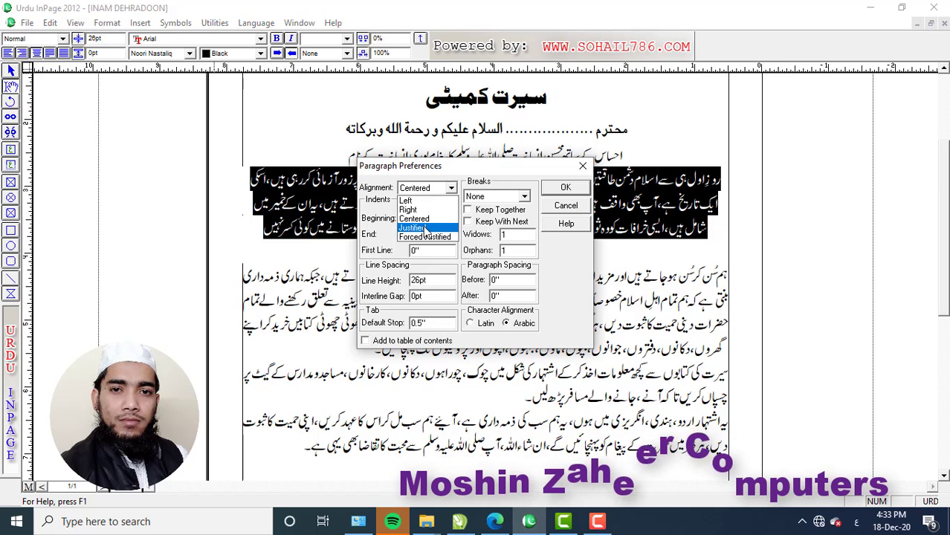
pyautogui.click(423, 228)
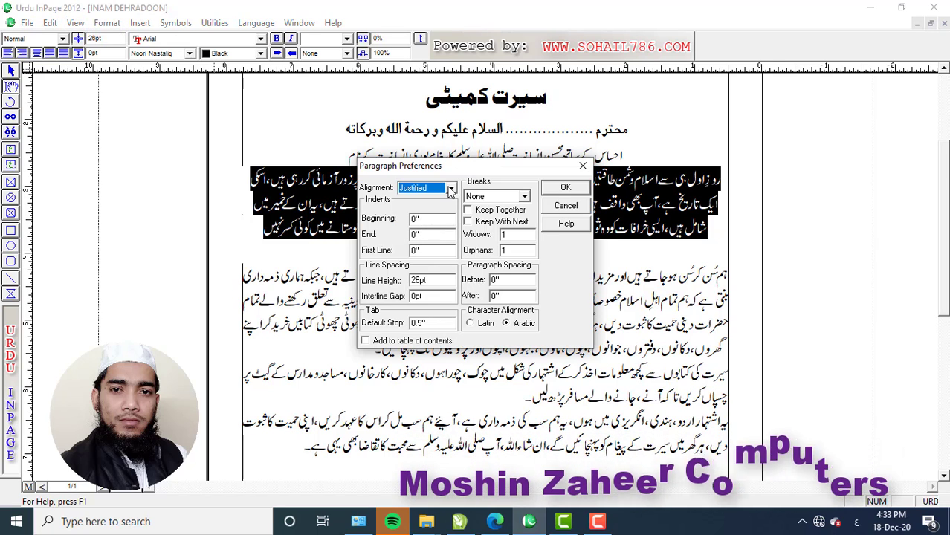
pyautogui.click(574, 190)
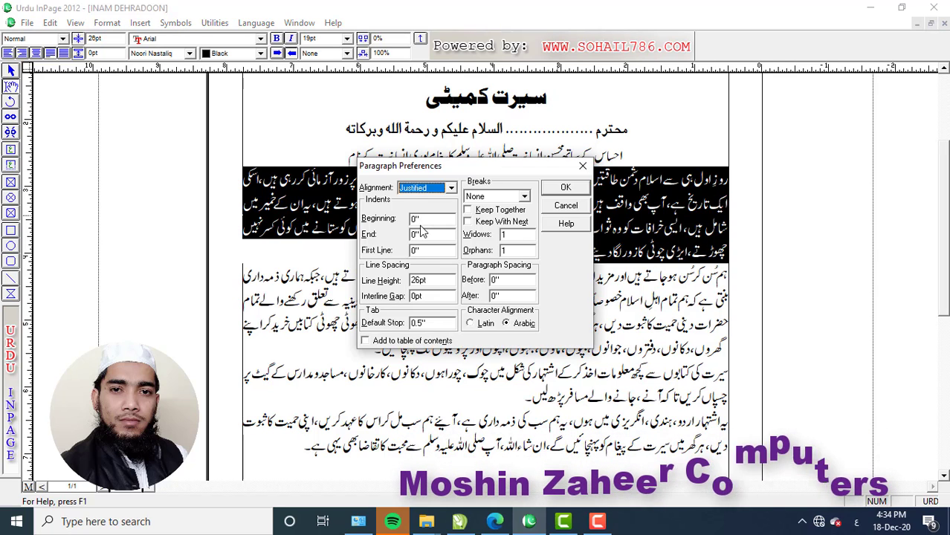
pyautogui.hotkey('ctrl', 'shift', 'd')
pyautogui.moveTo(358, 209)
pyautogui.mouseDown()
pyautogui.moveTo(386, 232)
pyautogui.moveTo(465, 253)
pyautogui.mouseUp()
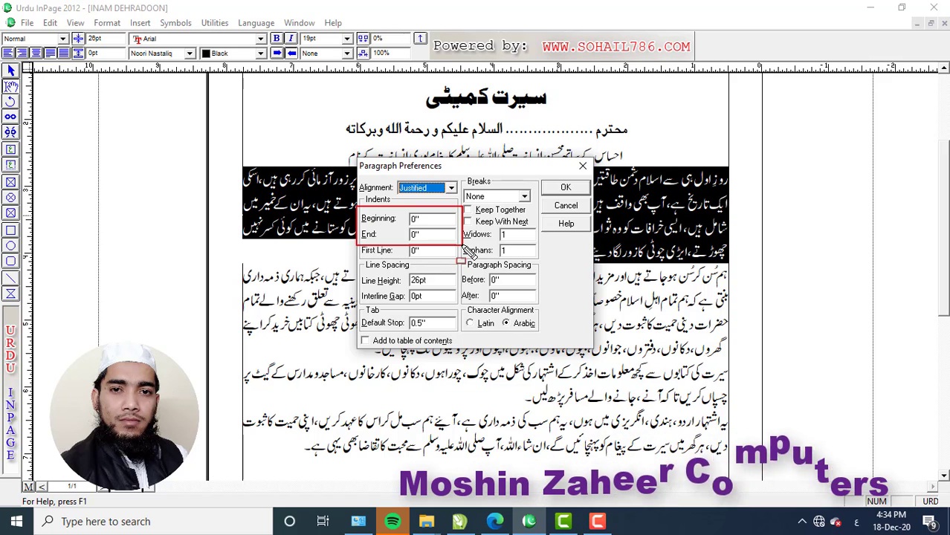
pyautogui.moveTo(362, 212); pyautogui.dragTo(471, 237)
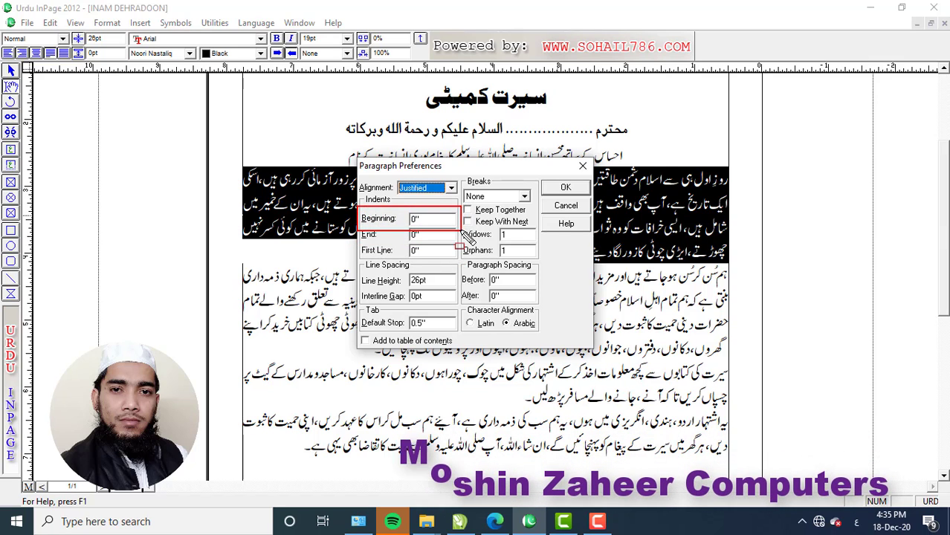
# Set the first body paragraph's beginning indent to 0.05" in the paragraph preferences and apply it
pyautogui.press('Tab')
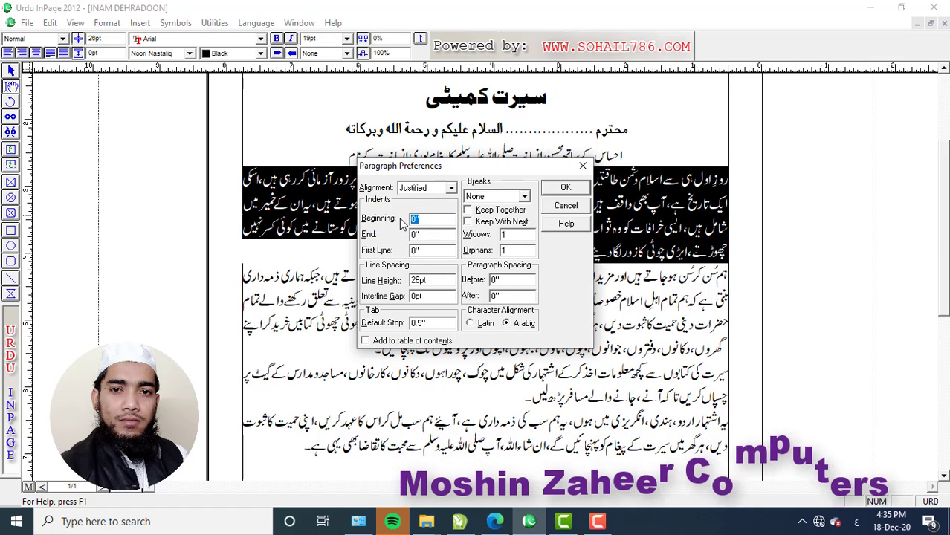
pyautogui.write('1')
pyautogui.write('05')
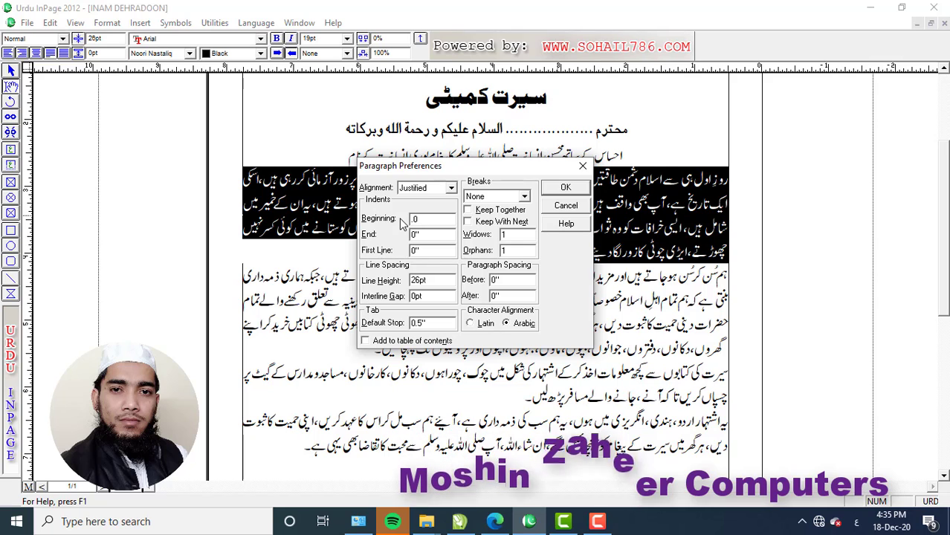
pyautogui.click(566, 189)
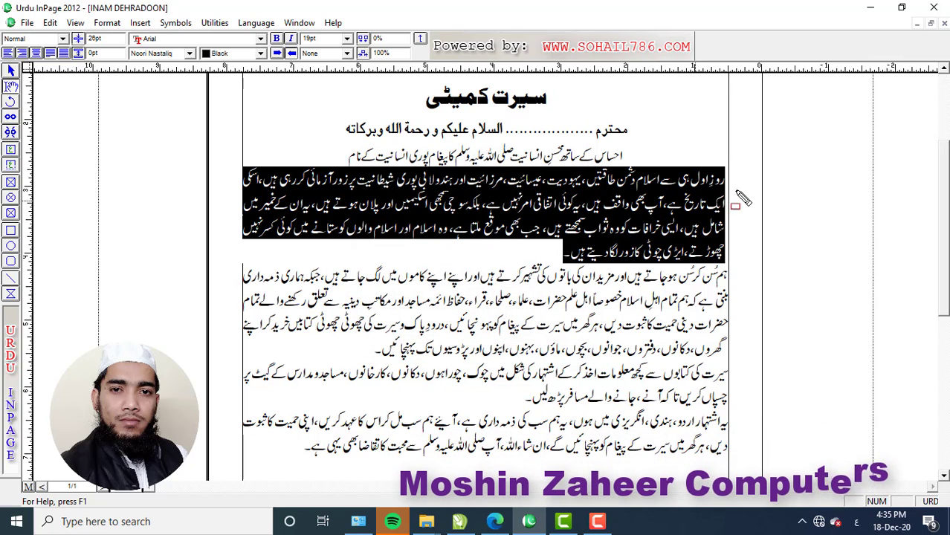
pyautogui.moveTo(737, 236)
pyautogui.mouseDown()
pyautogui.moveTo(738, 277)
pyautogui.moveTo(730, 265)
pyautogui.mouseUp()
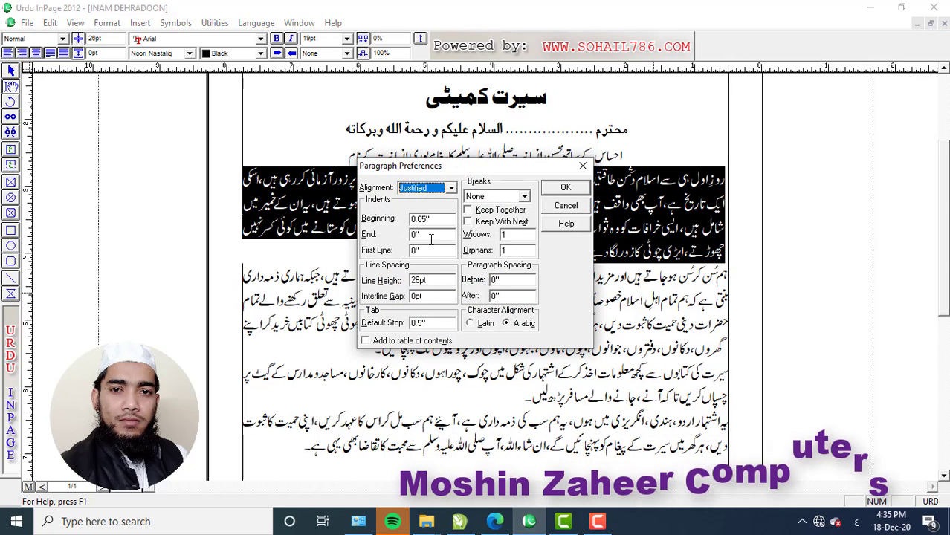
# Give the first body paragraph a small end indent in the paragraph preferences and apply it
pyautogui.click(430, 234)
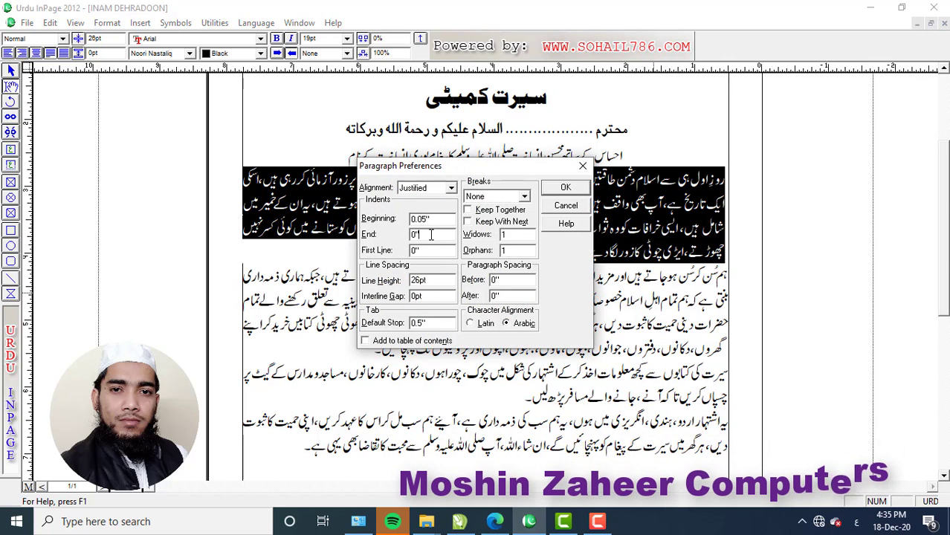
pyautogui.moveTo(428, 236); pyautogui.dragTo(407, 248)
pyautogui.write('1')
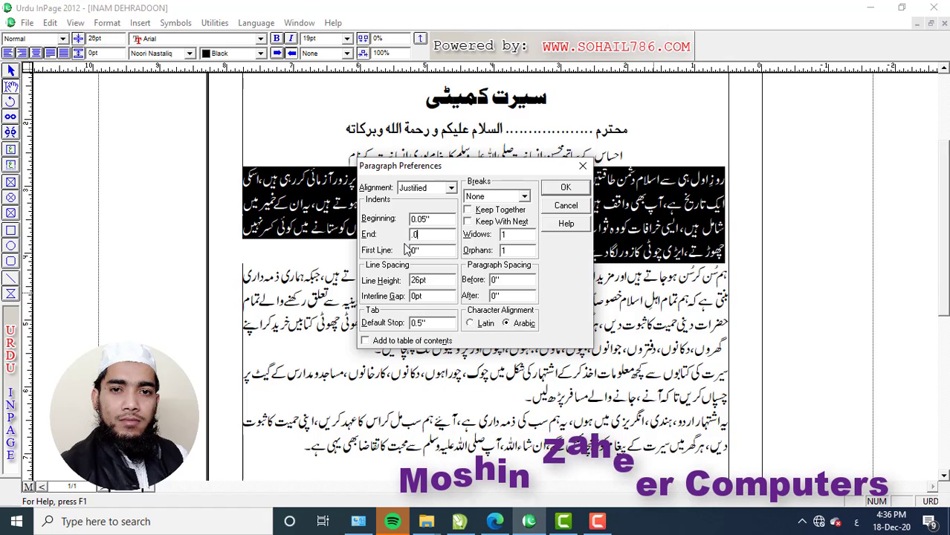
pyautogui.click(565, 188)
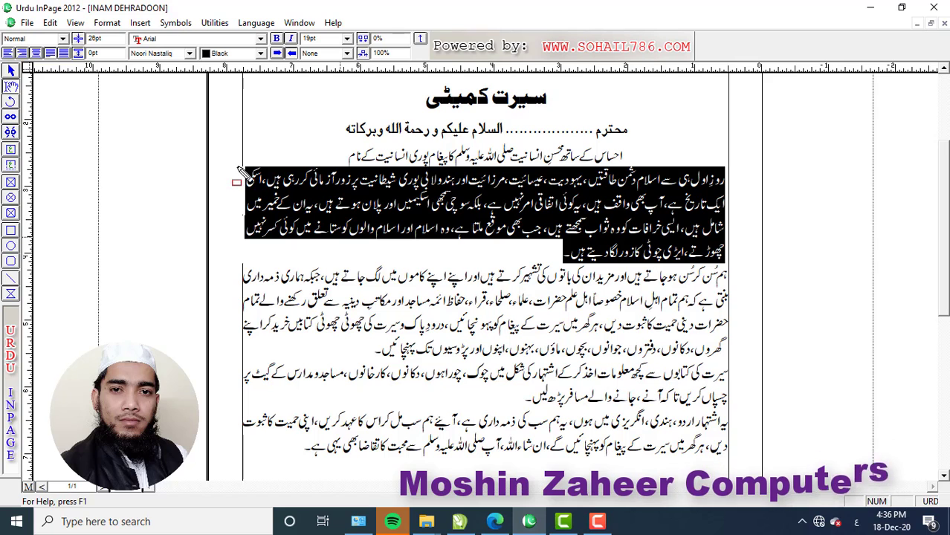
pyautogui.moveTo(255, 202); pyautogui.dragTo(261, 245)
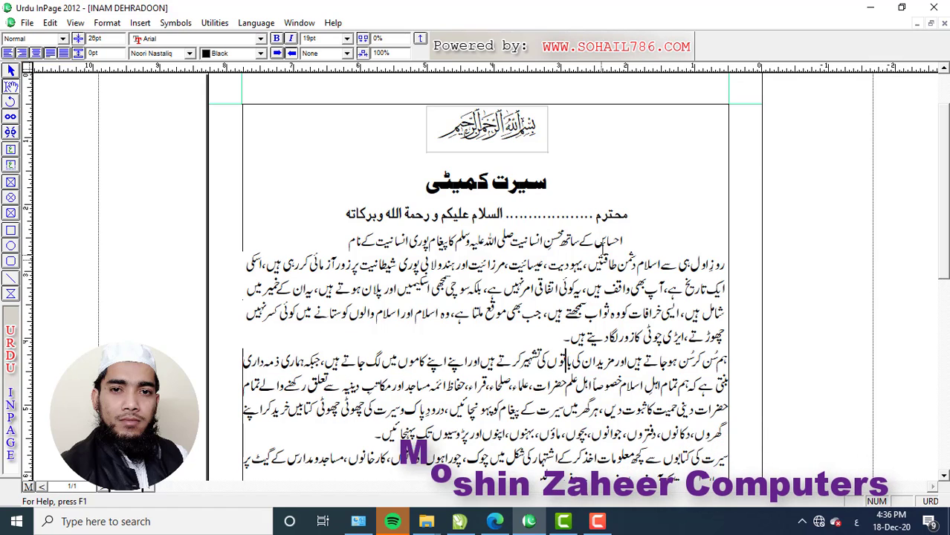
# Select the page's main text frame and give it a black dashed border 6 pt thick
pyautogui.click(14, 72)
pyautogui.click(296, 146)
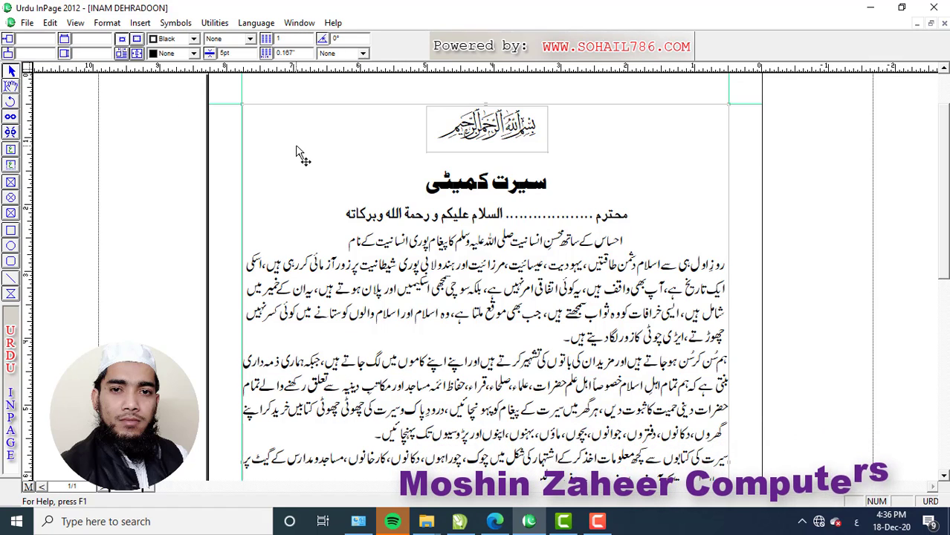
pyautogui.click(250, 39)
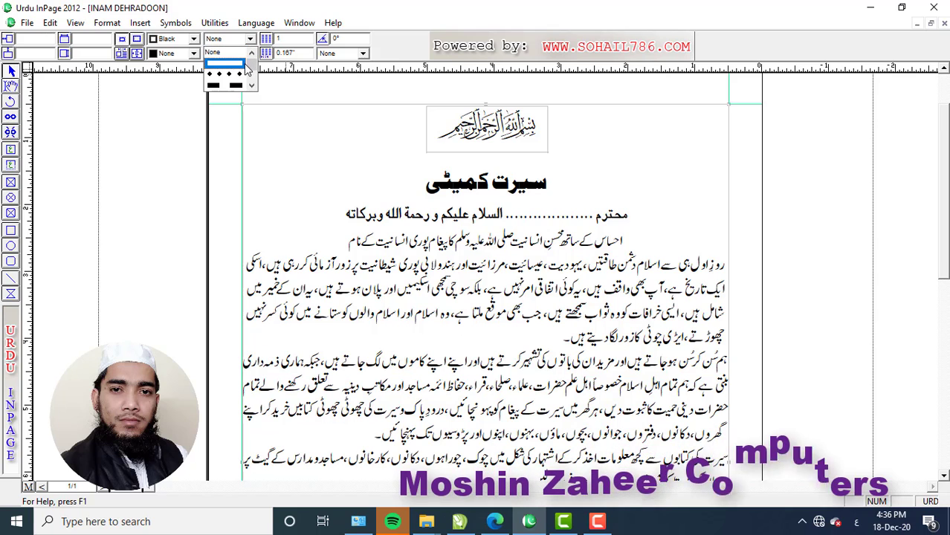
pyautogui.click(234, 73)
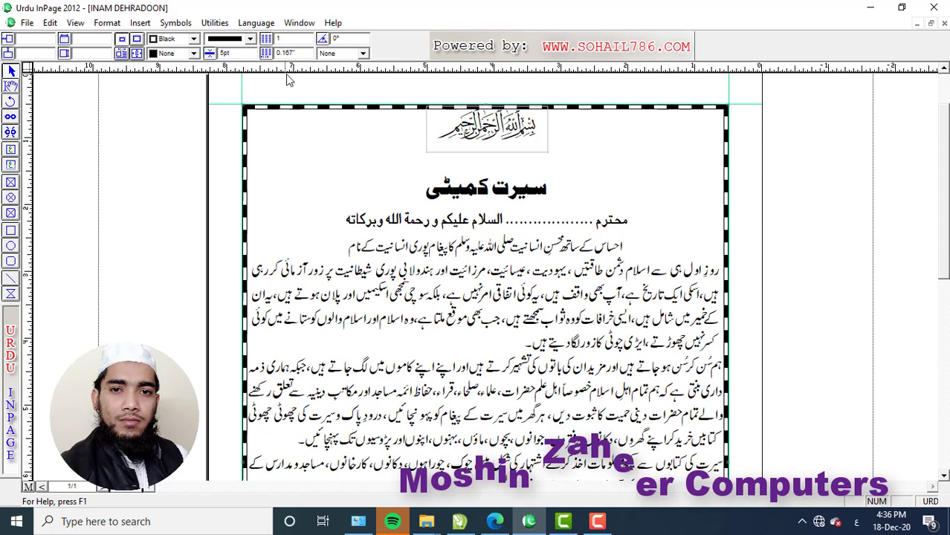
pyautogui.moveTo(240, 54); pyautogui.dragTo(195, 58)
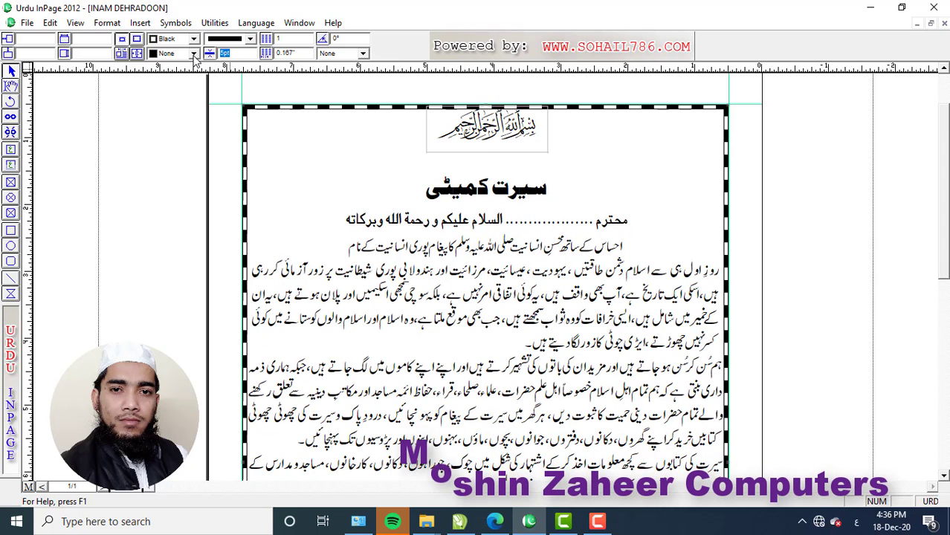
pyautogui.write('6')
pyautogui.press('Return')
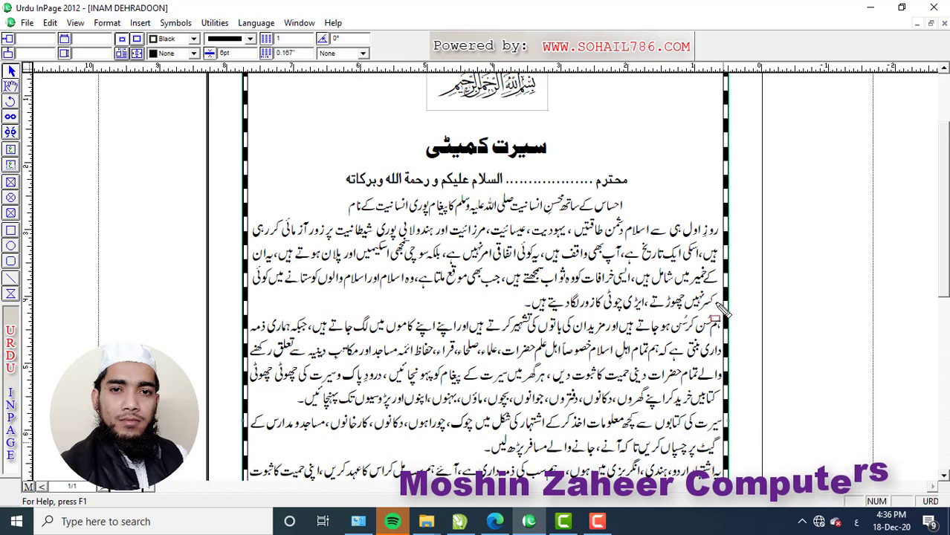
pyautogui.moveTo(722, 338); pyautogui.dragTo(728, 436)
pyautogui.moveTo(733, 487); pyautogui.dragTo(735, 495)
pyautogui.moveTo(245, 279)
pyautogui.mouseDown()
pyautogui.moveTo(260, 306)
pyautogui.moveTo(271, 388)
pyautogui.moveTo(259, 480)
pyautogui.mouseUp()
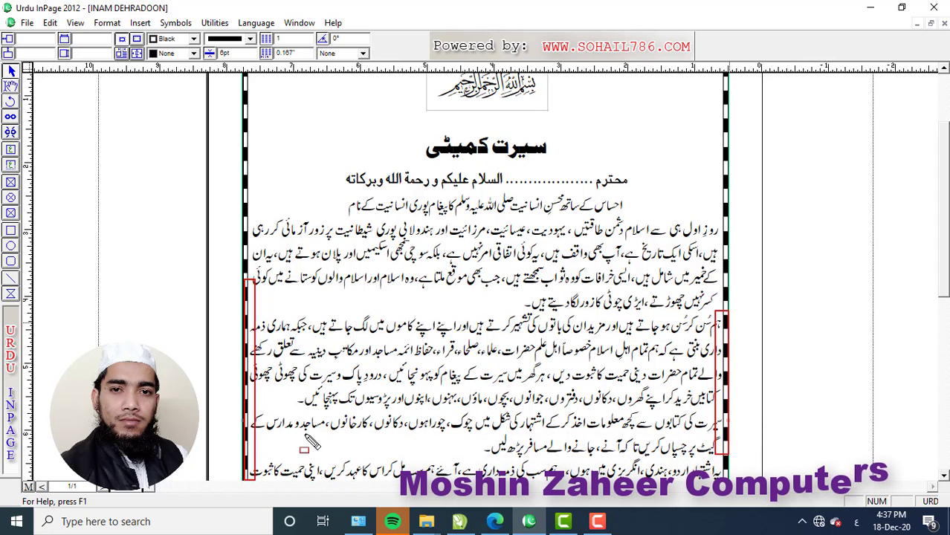
# Set the beginning and end indents of all four body paragraphs to 0.05" in the paragraph preferences
pyautogui.scroll(-3, 320, 408)
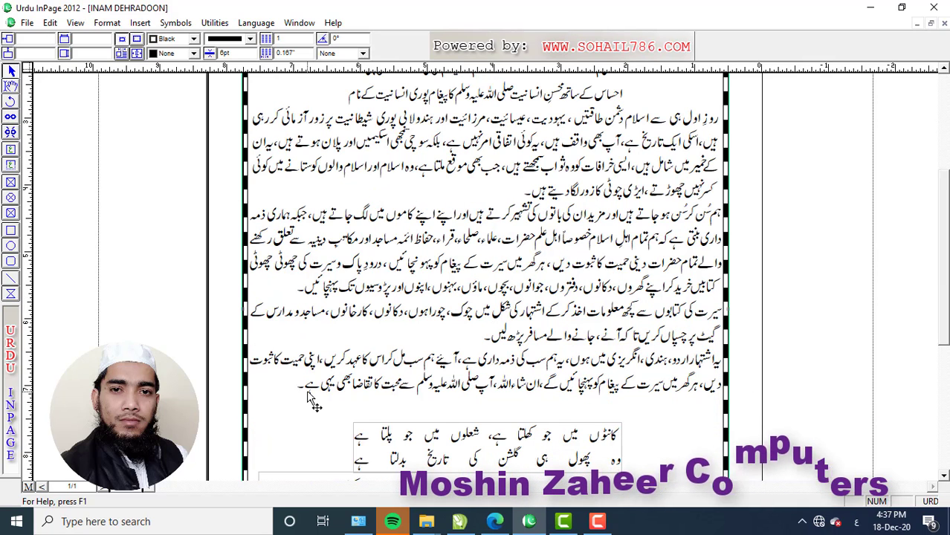
pyautogui.click(11, 86)
pyautogui.moveTo(296, 387); pyautogui.dragTo(717, 111)
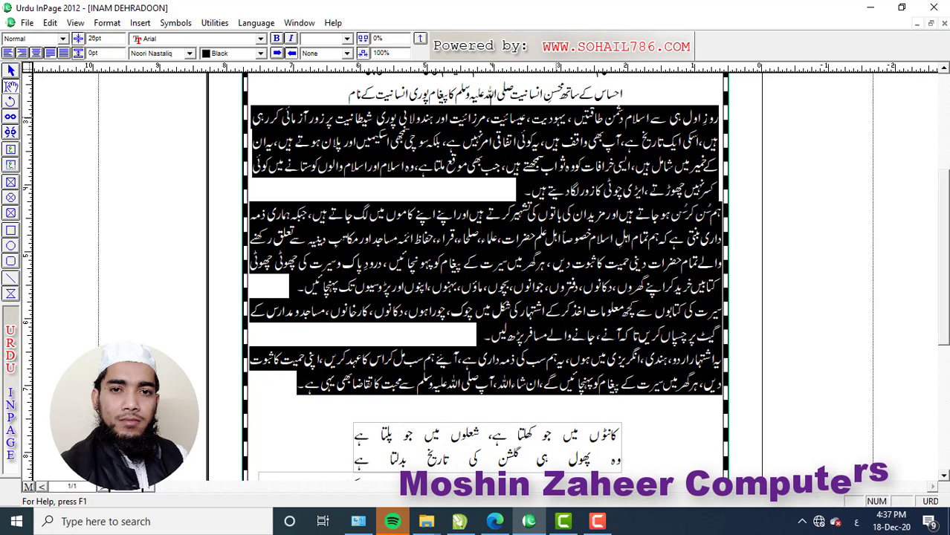
pyautogui.click(107, 23)
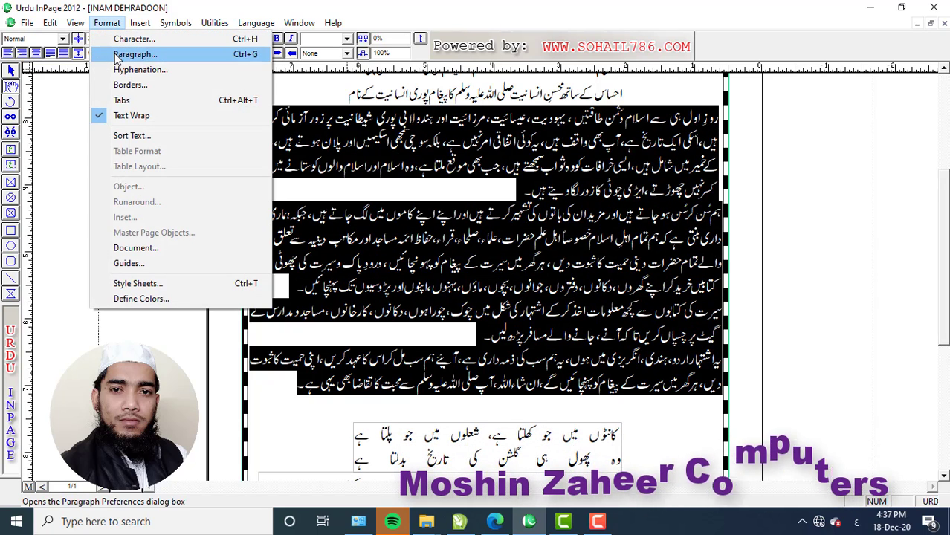
pyautogui.click(117, 56)
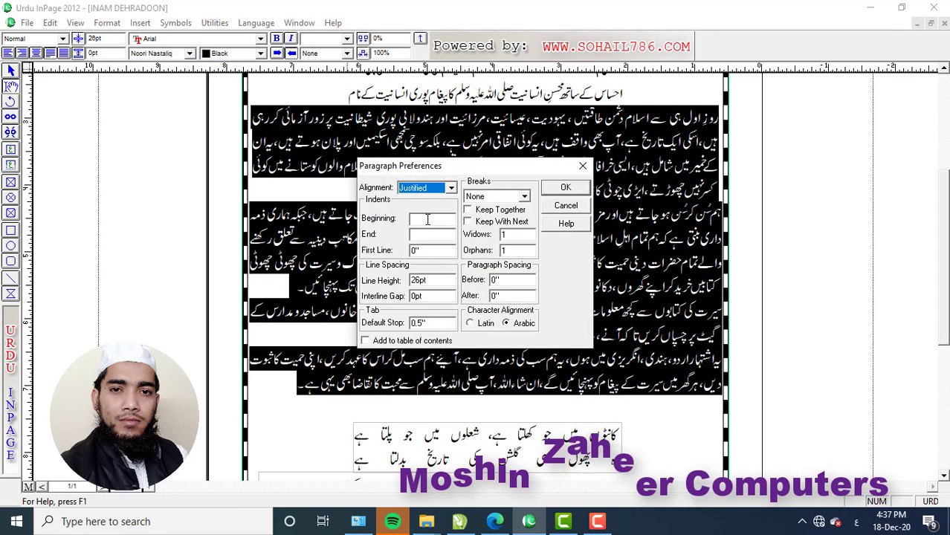
pyautogui.click(425, 219)
pyautogui.write('0')
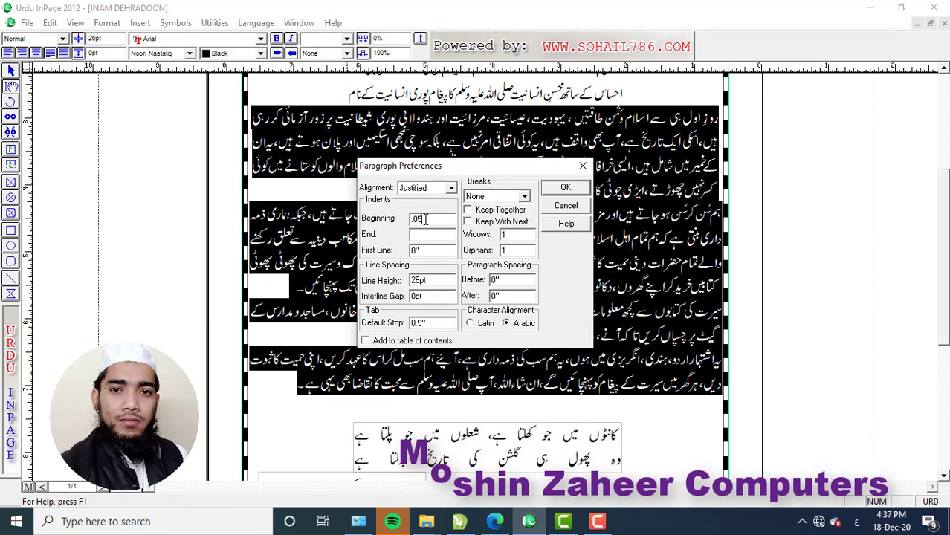
pyautogui.write('5')
pyautogui.click(417, 232)
pyautogui.write('.05')
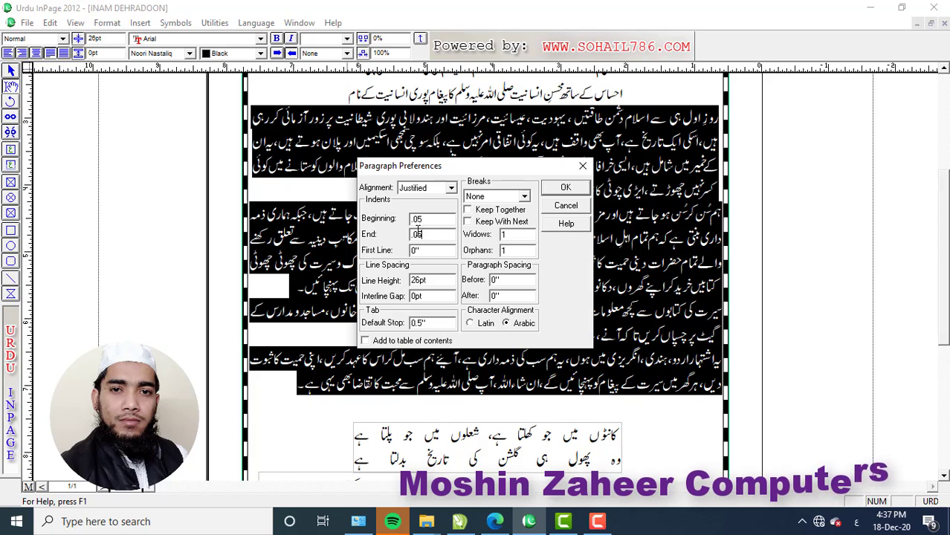
pyautogui.click(567, 188)
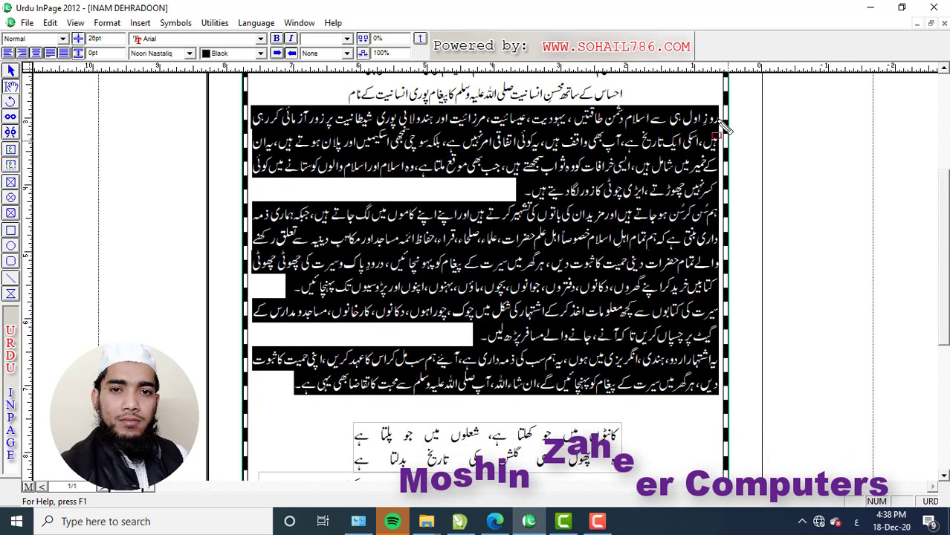
# Give the four selected body paragraphs a first-line indent of 0.5" in the paragraph preferences and clear the selection
pyautogui.moveTo(719, 238); pyautogui.dragTo(726, 395)
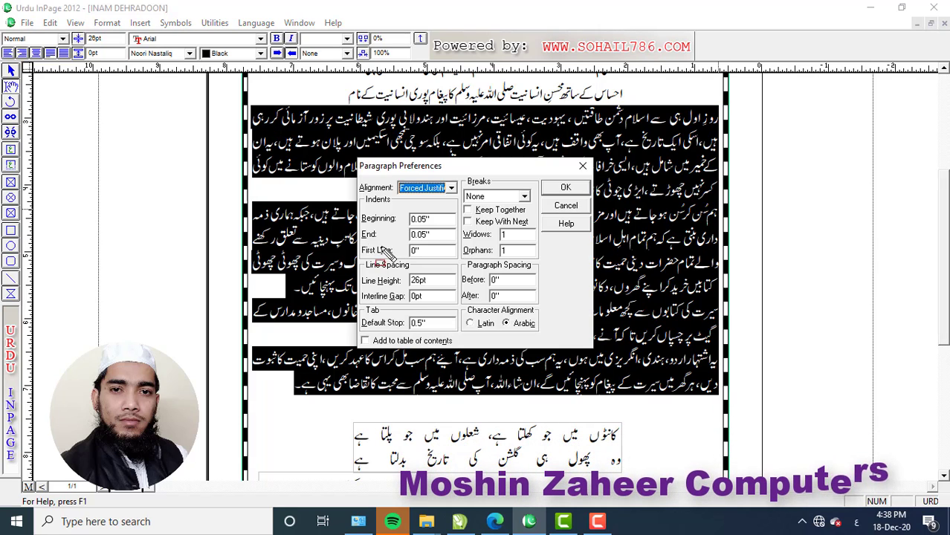
pyautogui.moveTo(356, 239); pyautogui.dragTo(450, 258)
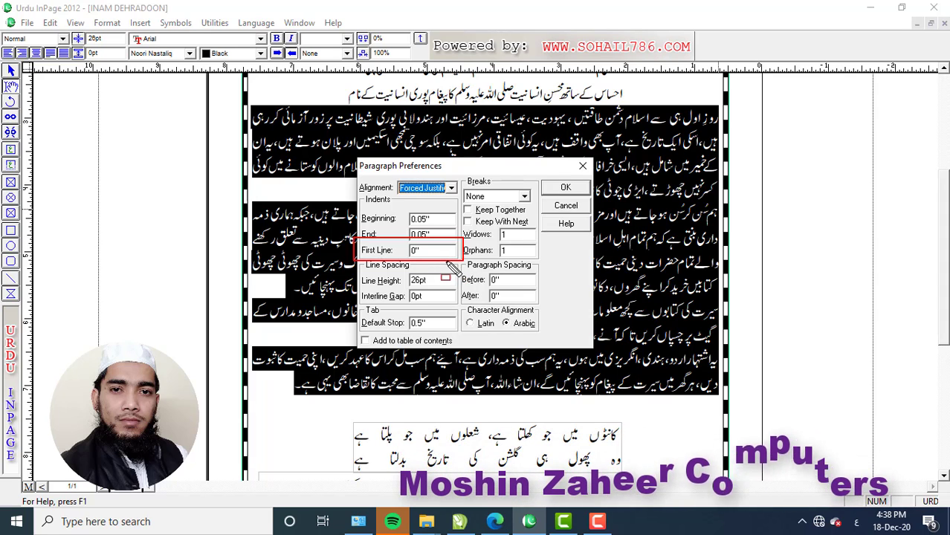
pyautogui.doubleClick(424, 249)
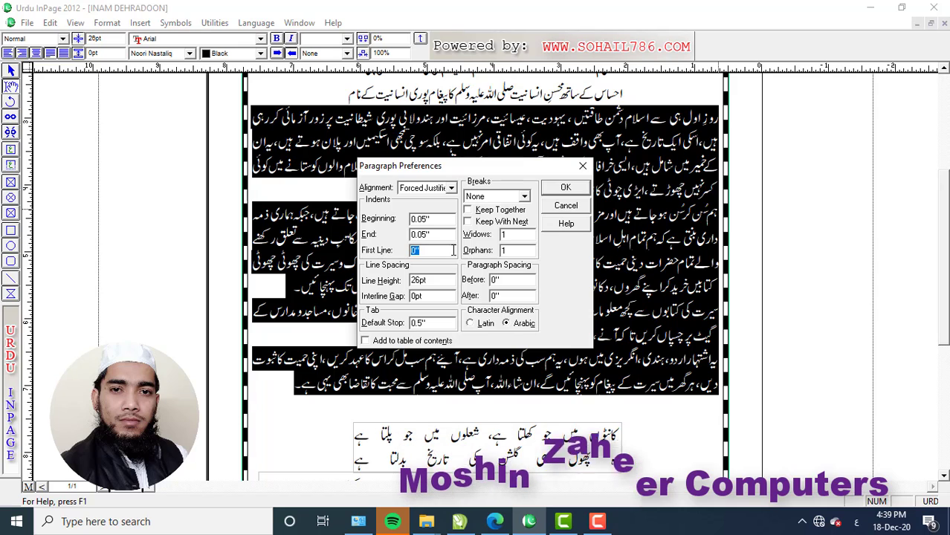
pyautogui.write('.05')
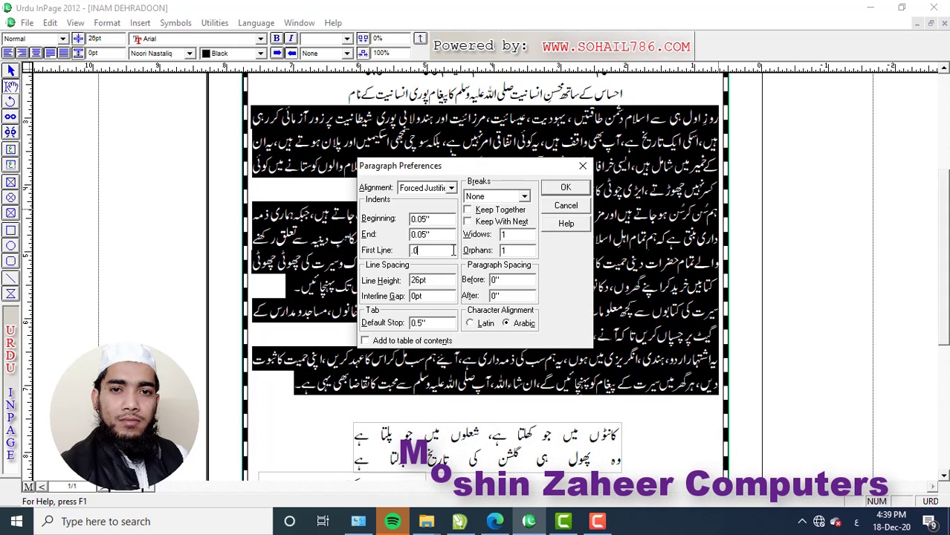
pyautogui.press('BackSpace')
pyautogui.press('BackSpace')
pyautogui.write('5')
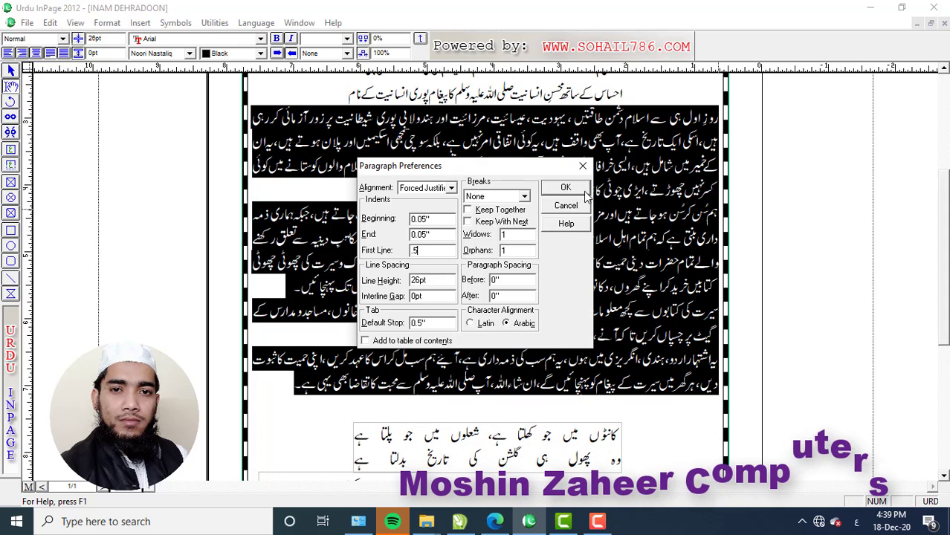
pyautogui.click(566, 188)
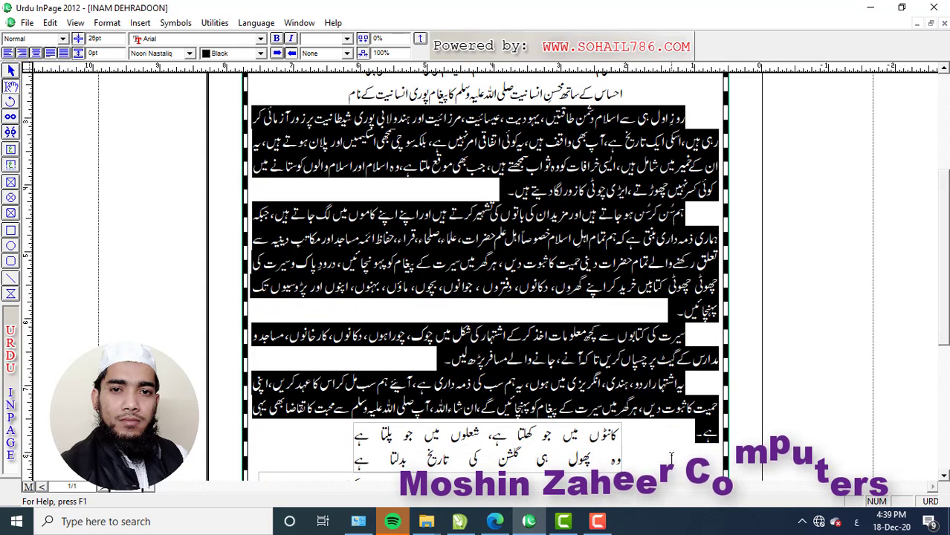
pyautogui.click(687, 118)
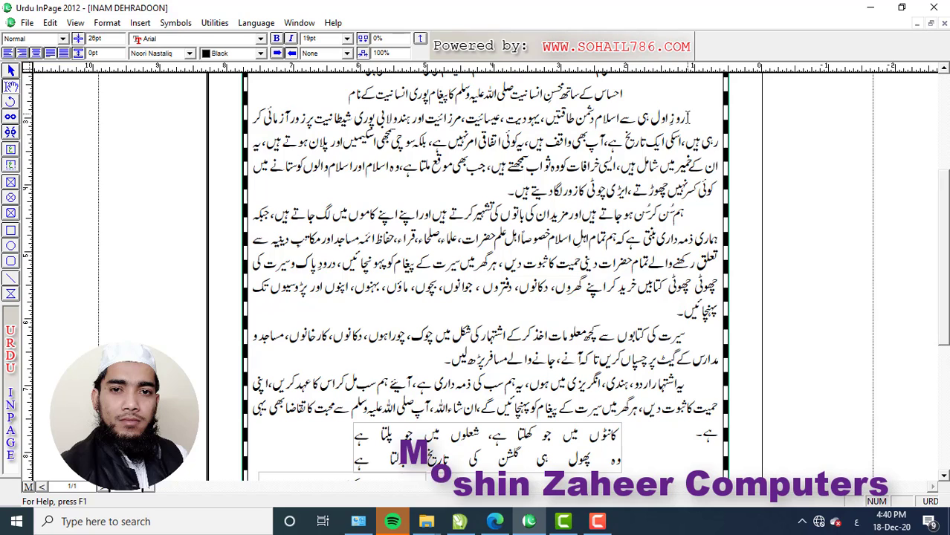
pyautogui.moveTo(690, 111); pyautogui.dragTo(719, 130)
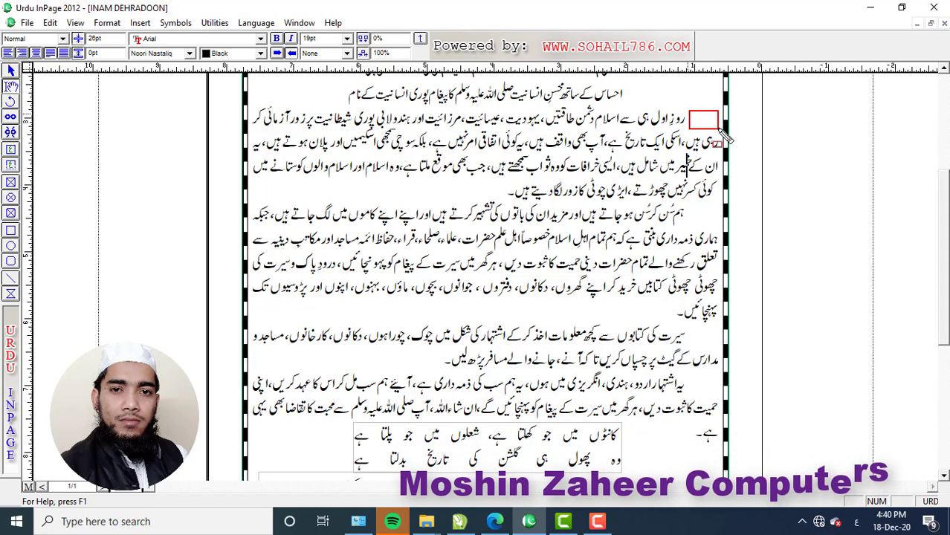
pyautogui.moveTo(689, 209); pyautogui.dragTo(718, 224)
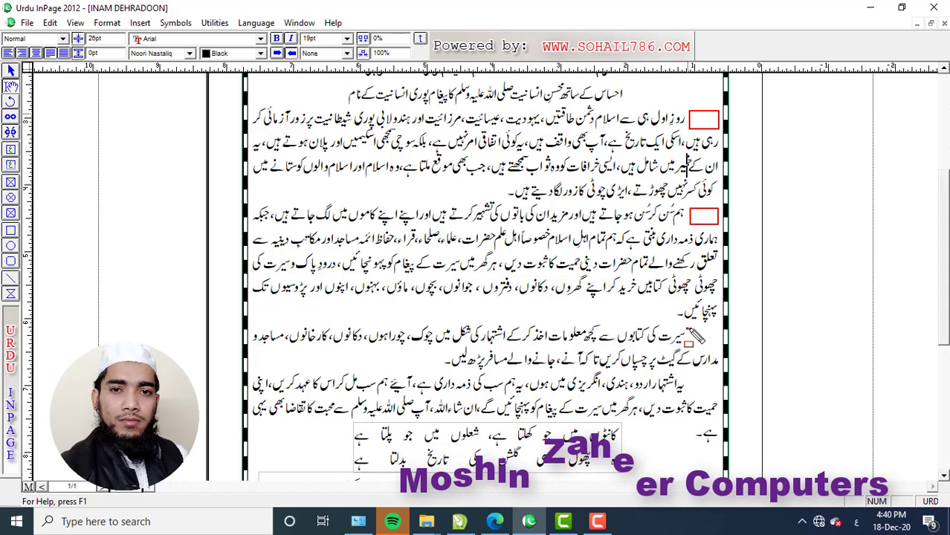
pyautogui.moveTo(688, 330); pyautogui.dragTo(718, 347)
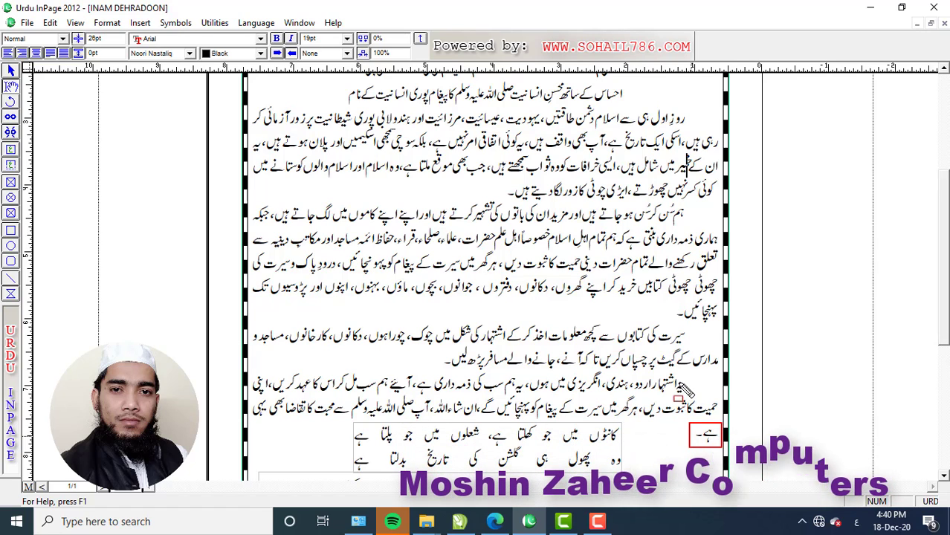
# Set the character spacing of the last body paragraph above the verse box to -1%
pyautogui.moveTo(680, 432); pyautogui.dragTo(712, 398)
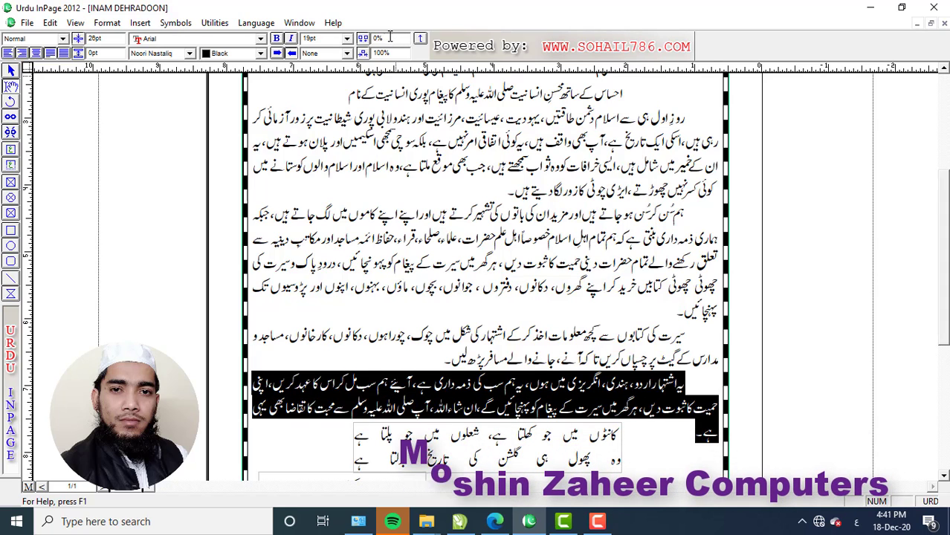
pyautogui.moveTo(390, 37); pyautogui.dragTo(365, 39)
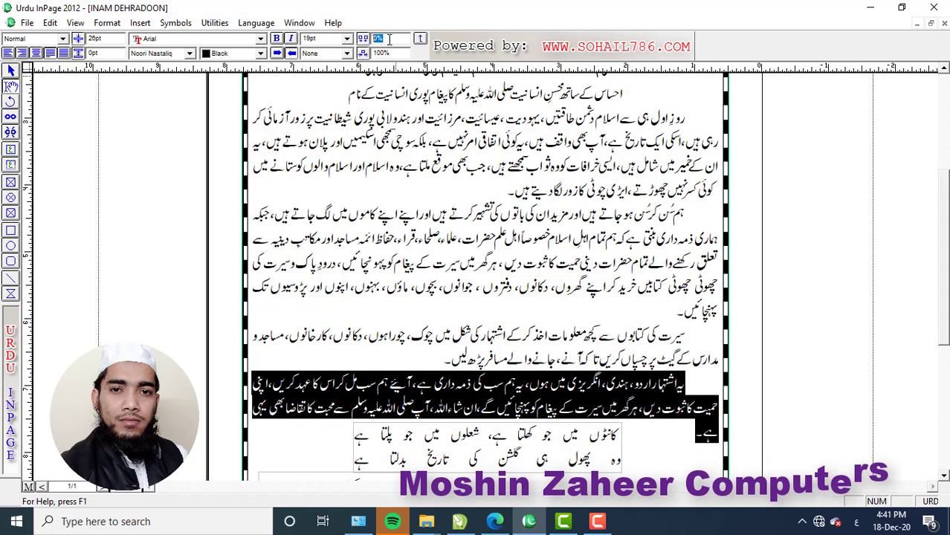
pyautogui.write('-1')
pyautogui.press('Return')
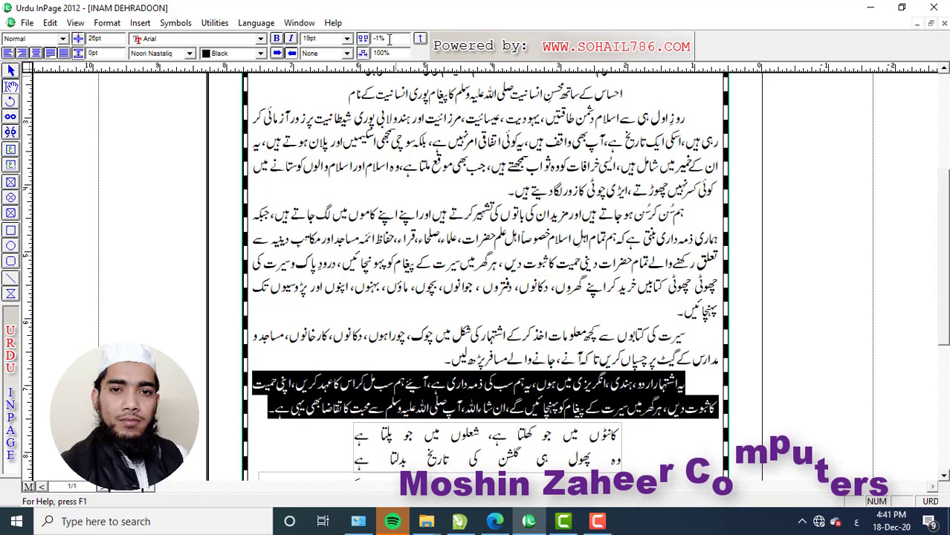
pyautogui.click(263, 415)
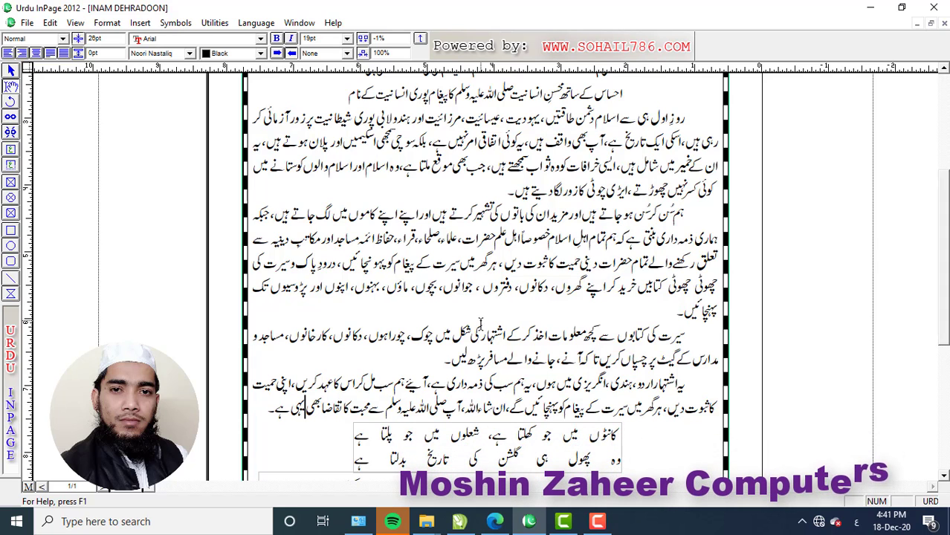
# Examine the Line Height and Interline Gap settings of the body text in the paragraph preferences and leave without changing them
pyautogui.press('F10')
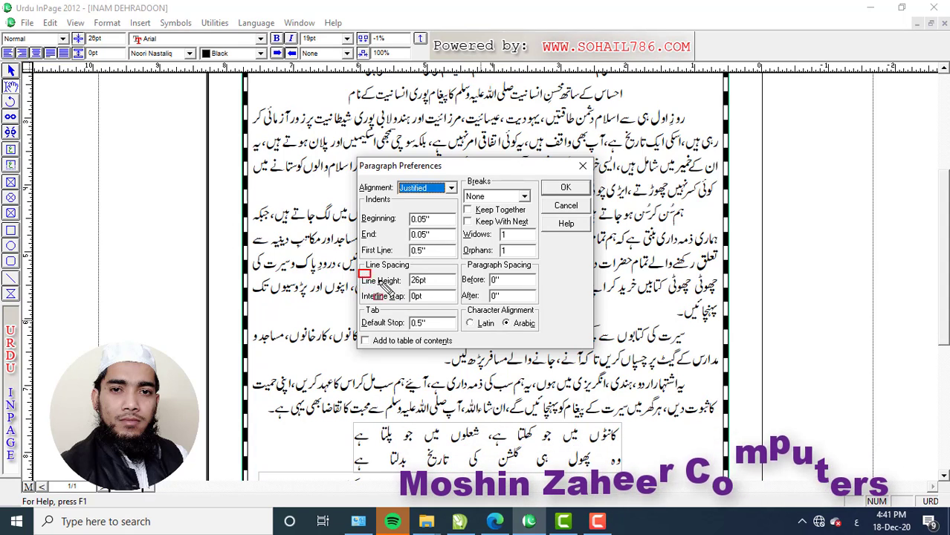
pyautogui.moveTo(362, 272); pyautogui.dragTo(449, 290)
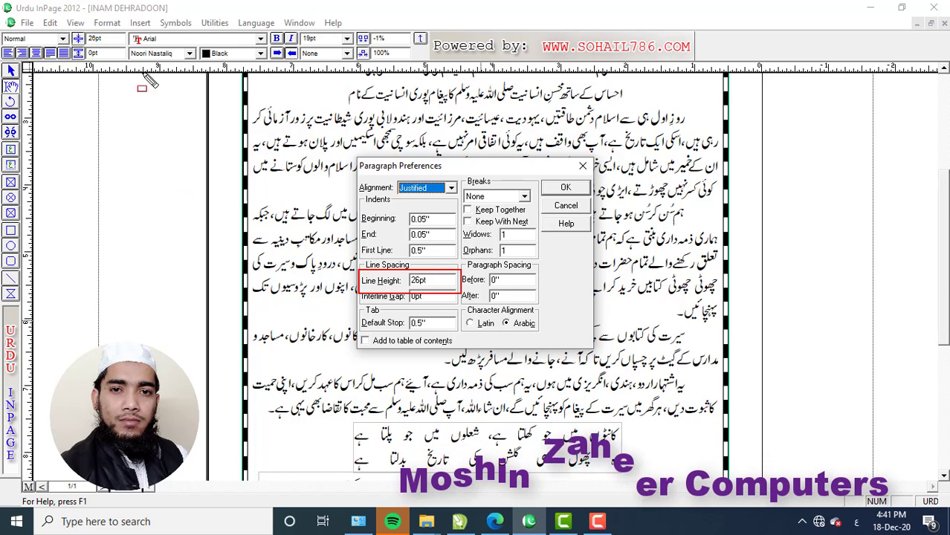
pyautogui.moveTo(71, 30); pyautogui.dragTo(107, 43)
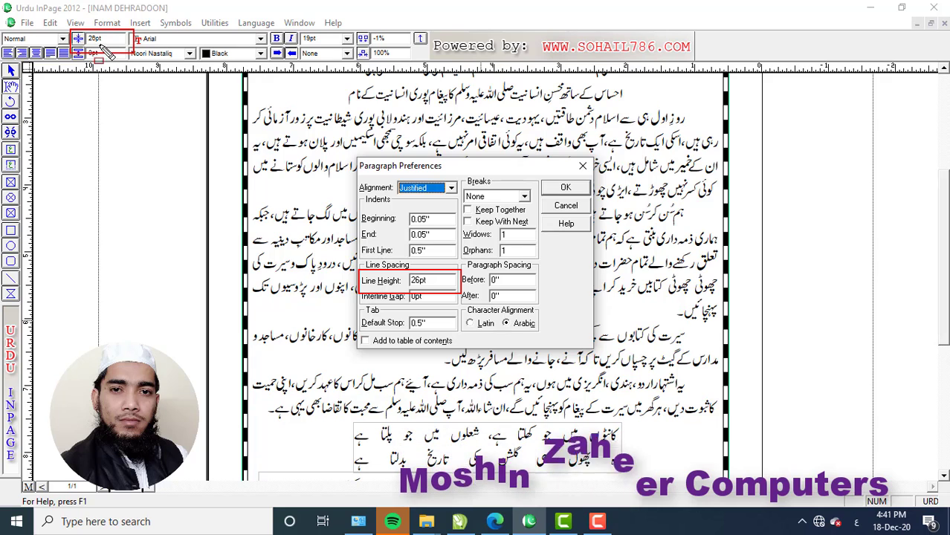
pyautogui.press('Escape')
pyautogui.click(564, 209)
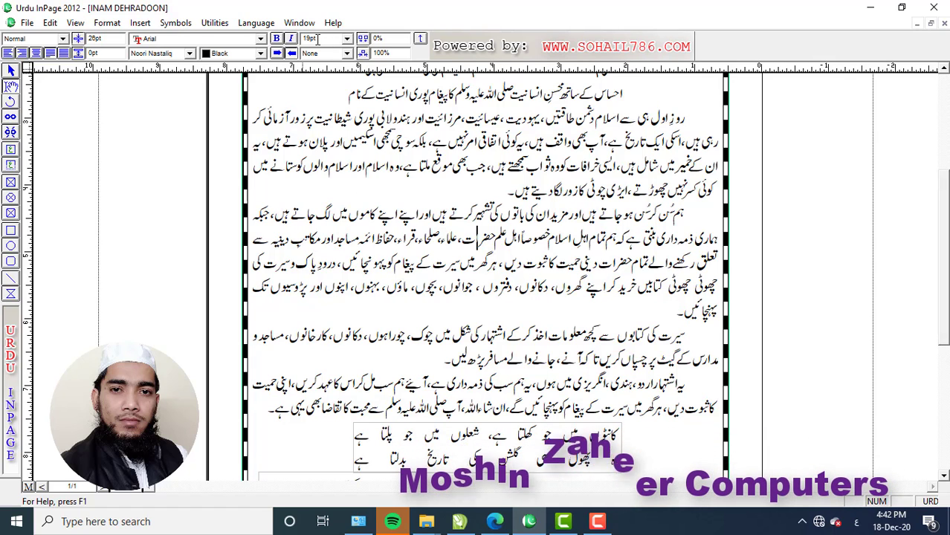
pyautogui.doubleClick(97, 39)
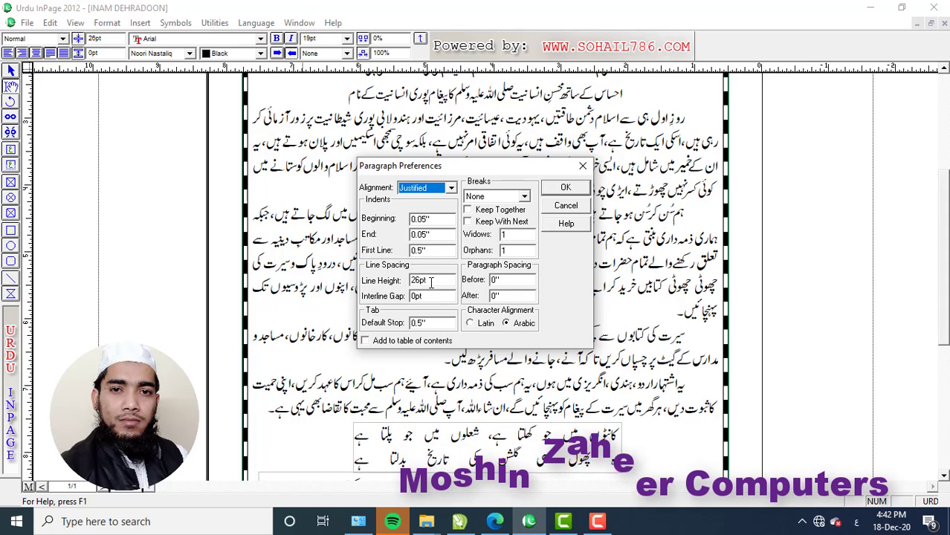
pyautogui.press('Down')
pyautogui.moveTo(358, 289); pyautogui.dragTo(431, 305)
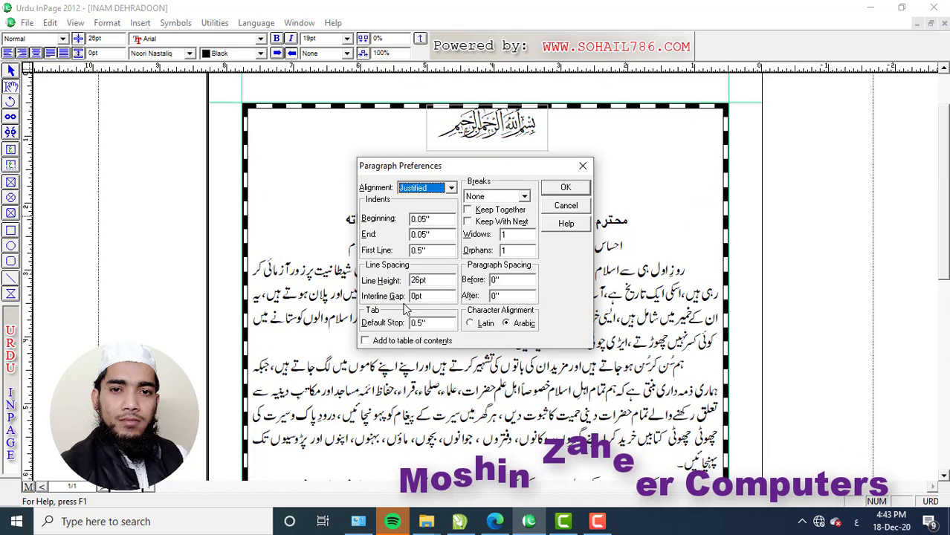
pyautogui.click(585, 206)
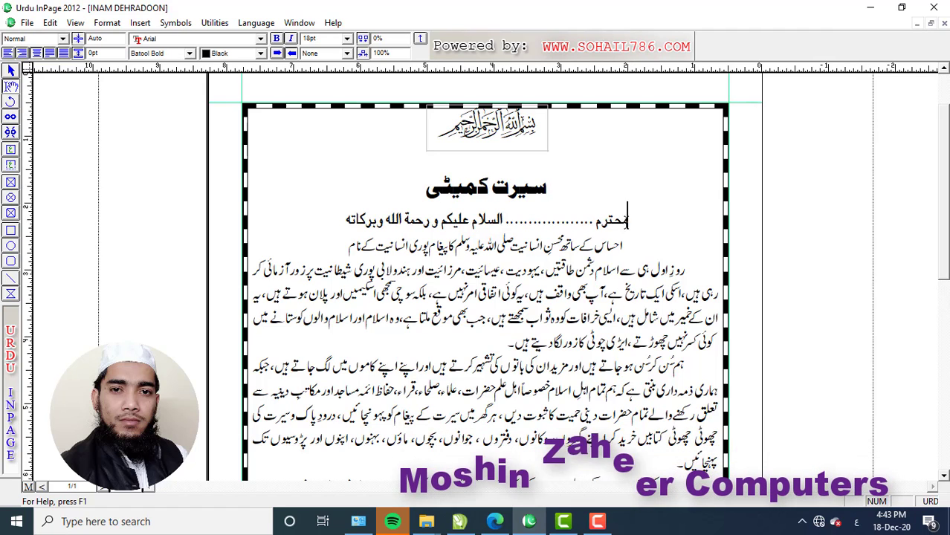
# Set the interline gap of the title سیرت کمیٹی to 15 pt in the paragraph preferences
pyautogui.moveTo(630, 220); pyautogui.dragTo(355, 223)
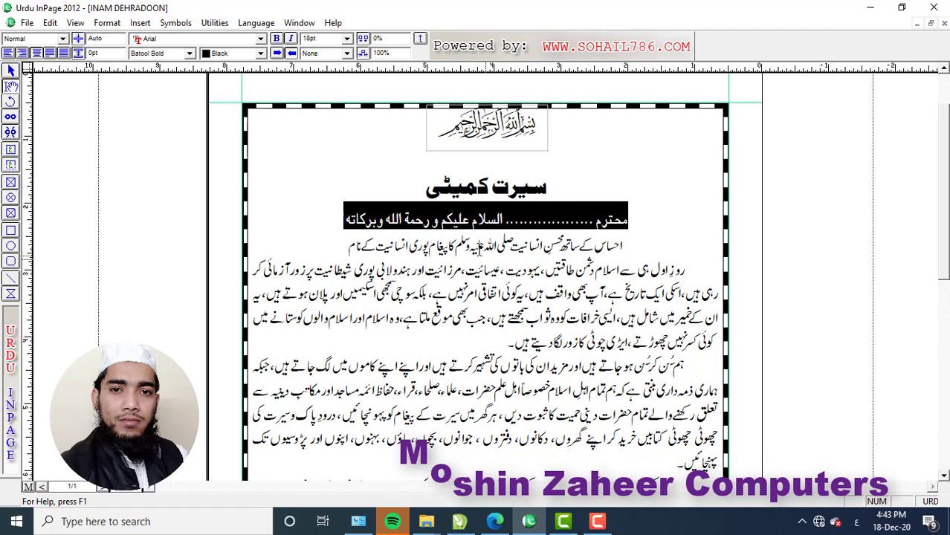
pyautogui.click(476, 220)
pyautogui.click(462, 186)
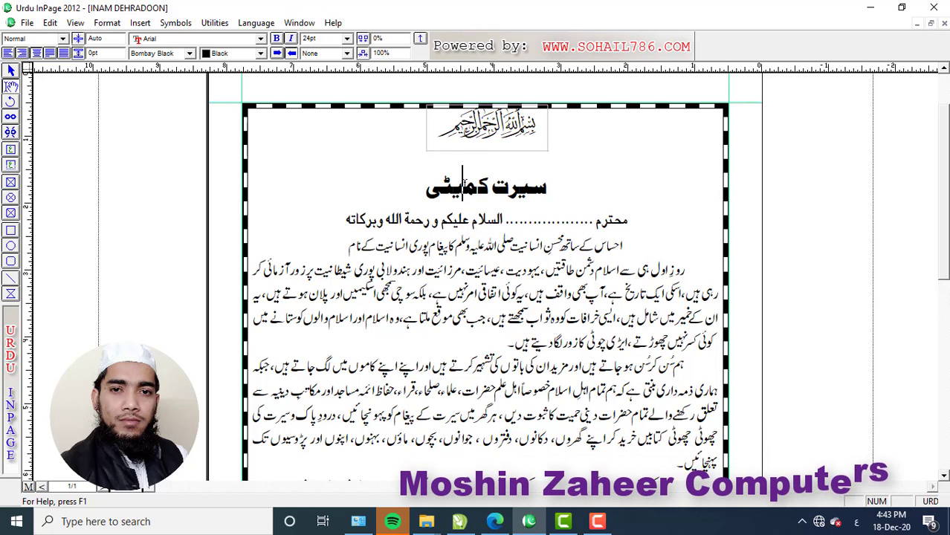
pyautogui.click(106, 23)
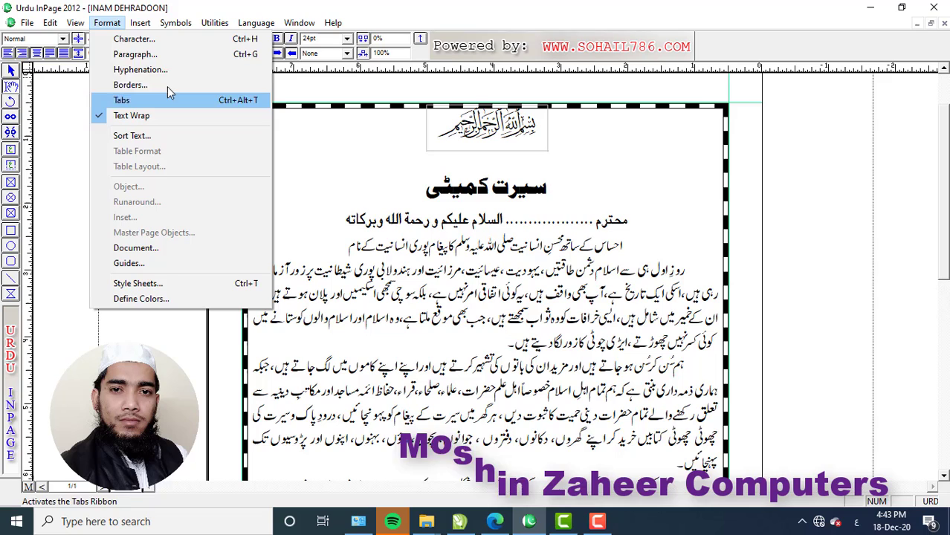
pyautogui.click(135, 54)
pyautogui.moveTo(424, 297); pyautogui.dragTo(399, 296)
pyautogui.write('15')
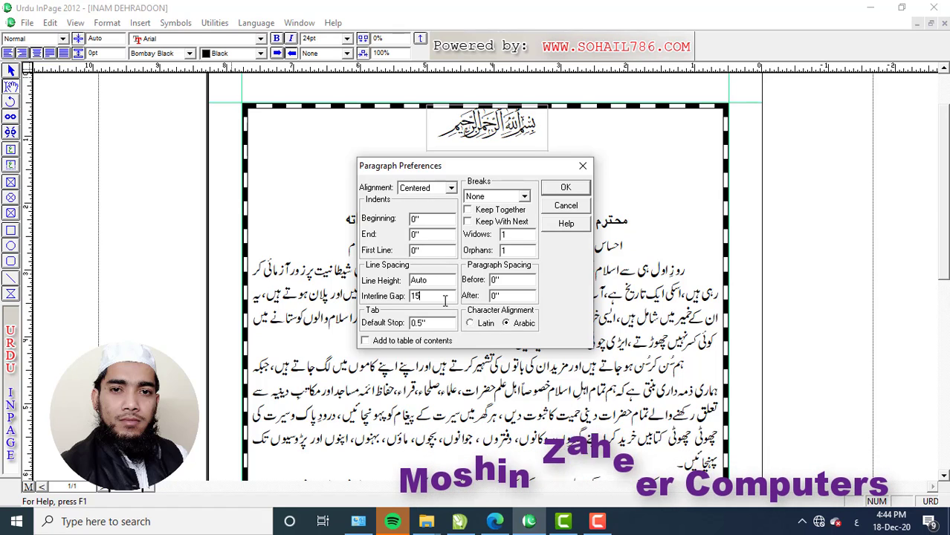
pyautogui.click(561, 190)
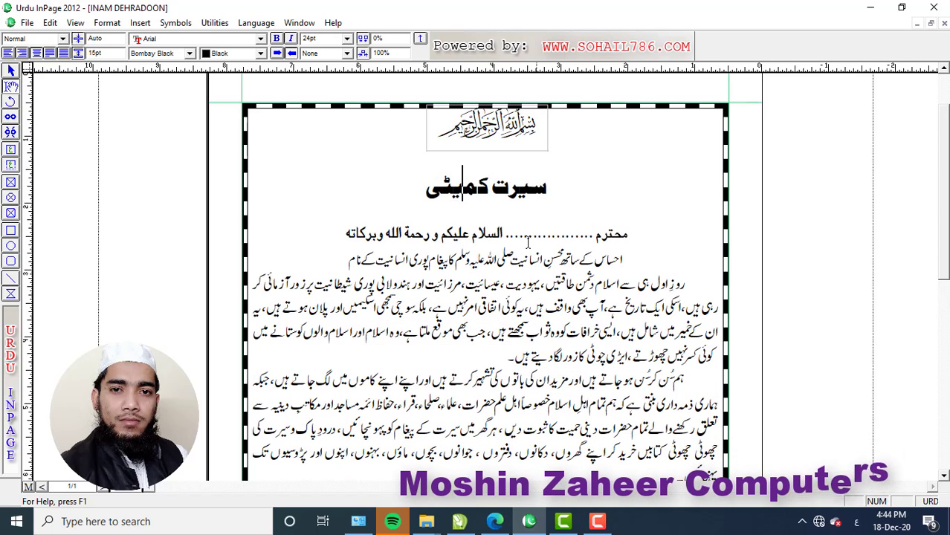
# Select the greeting line below the title and examine its default tab stop setting in the paragraph preferences
pyautogui.click(466, 198)
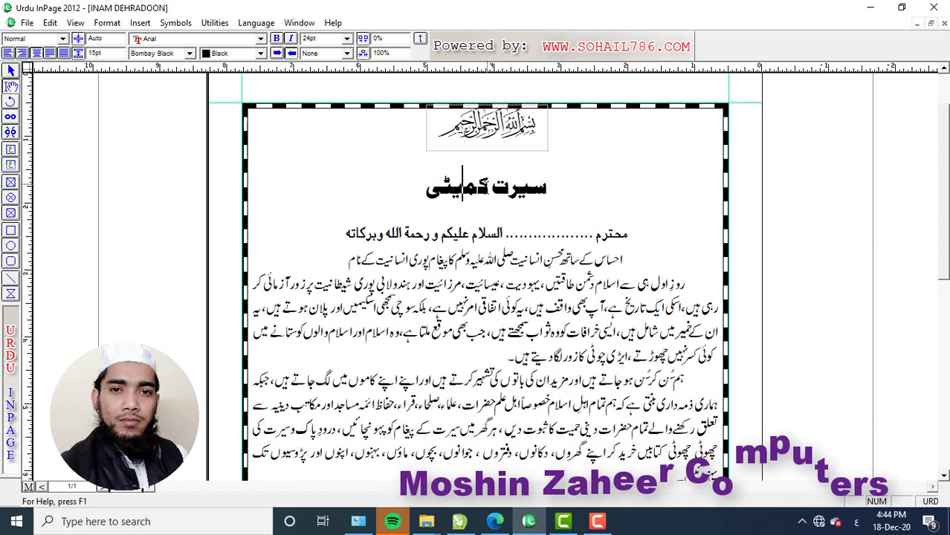
pyautogui.moveTo(634, 233); pyautogui.dragTo(345, 238)
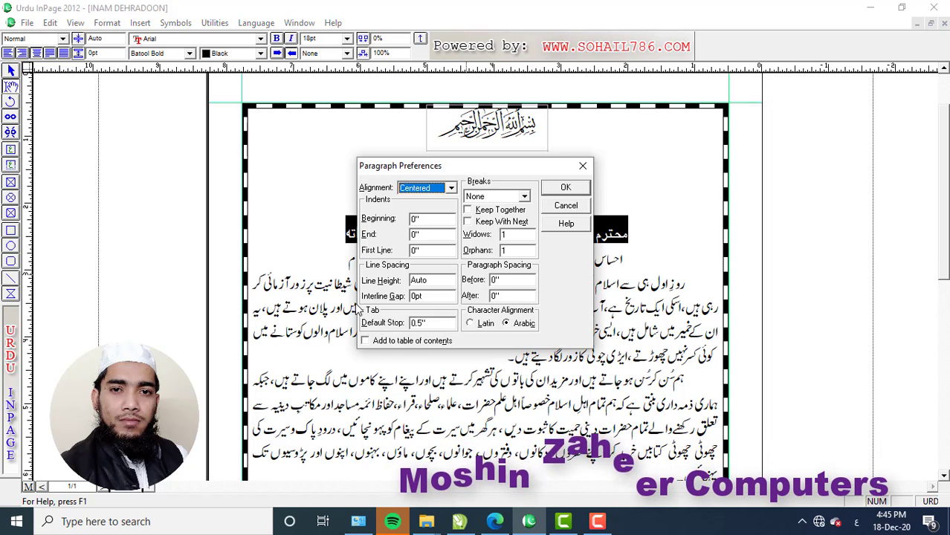
pyautogui.moveTo(355, 303); pyautogui.dragTo(464, 340)
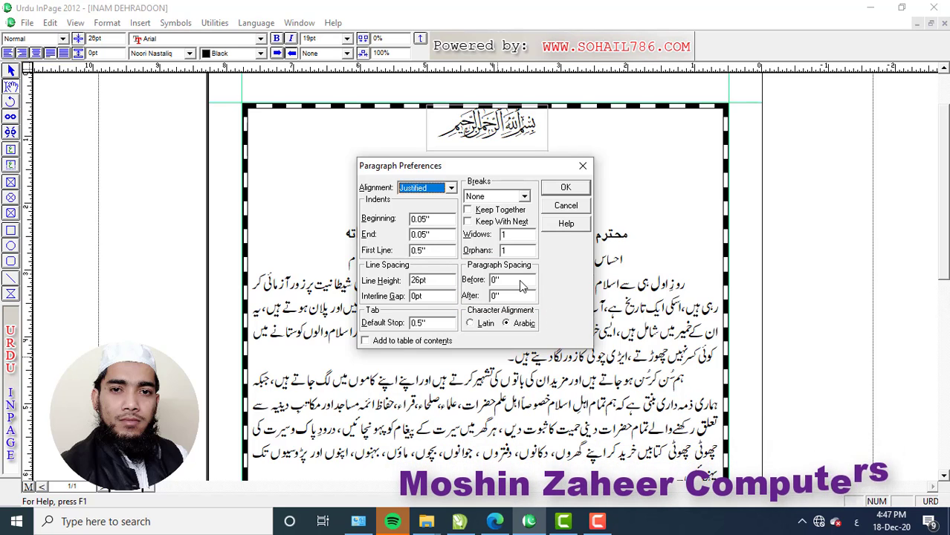
# Set the paragraph spacing before and after the first body paragraph to 1" each in the paragraph preferences
pyautogui.moveTo(502, 282); pyautogui.dragTo(485, 286)
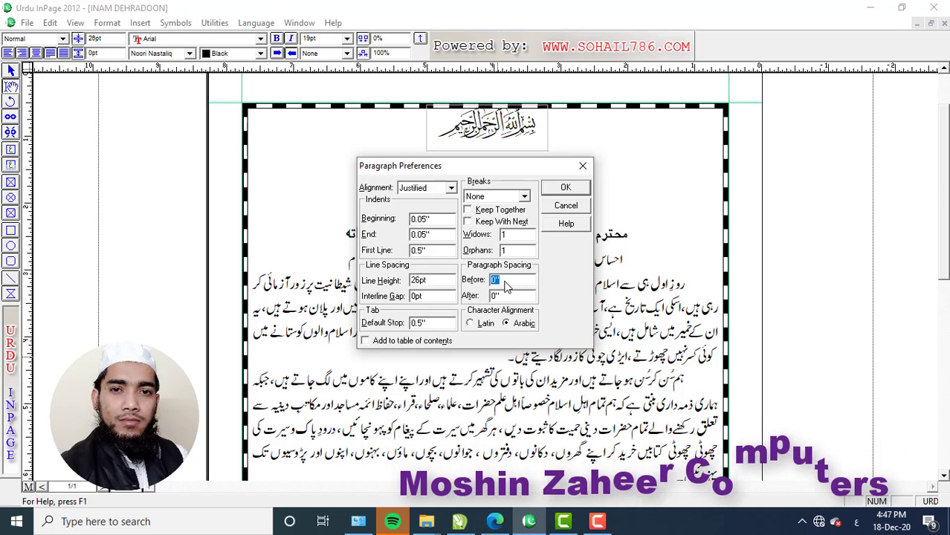
pyautogui.write('1')
pyautogui.moveTo(510, 298); pyautogui.dragTo(486, 292)
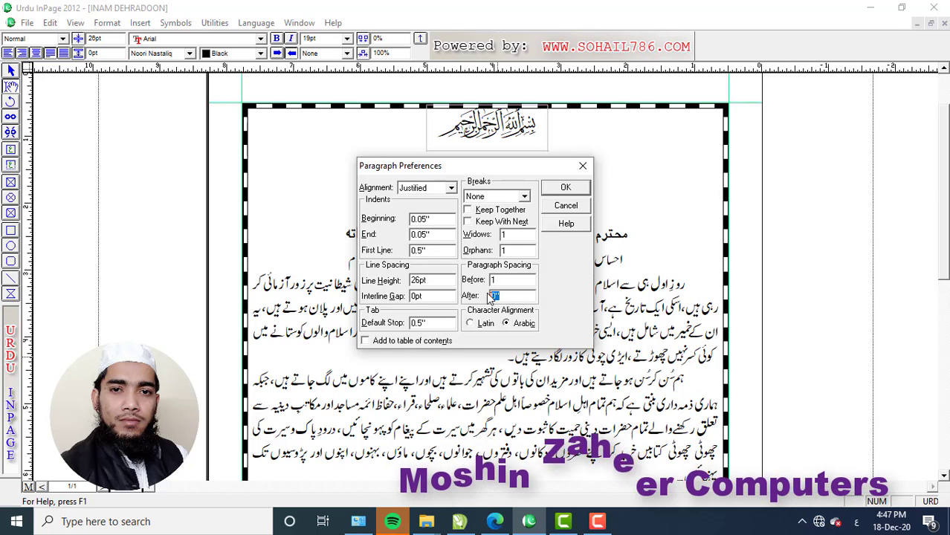
pyautogui.write('1')
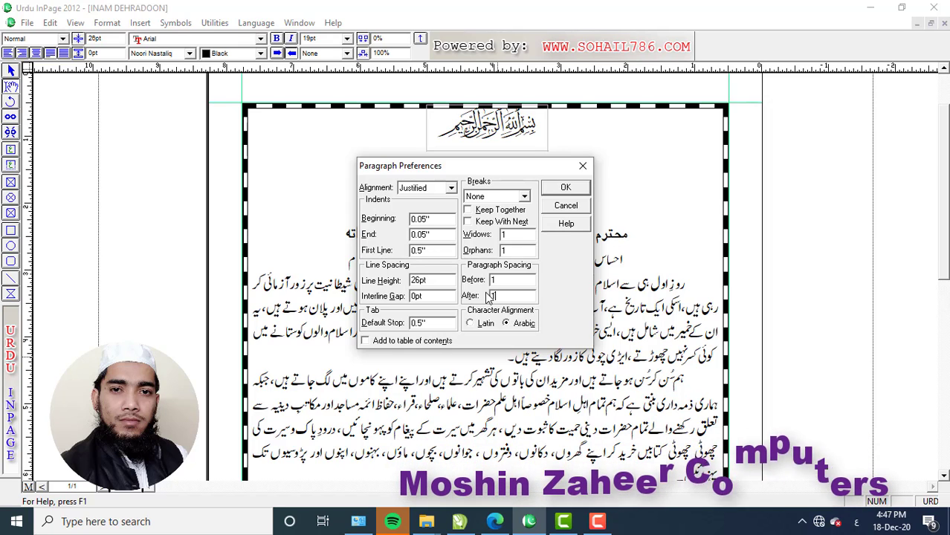
pyautogui.click(566, 188)
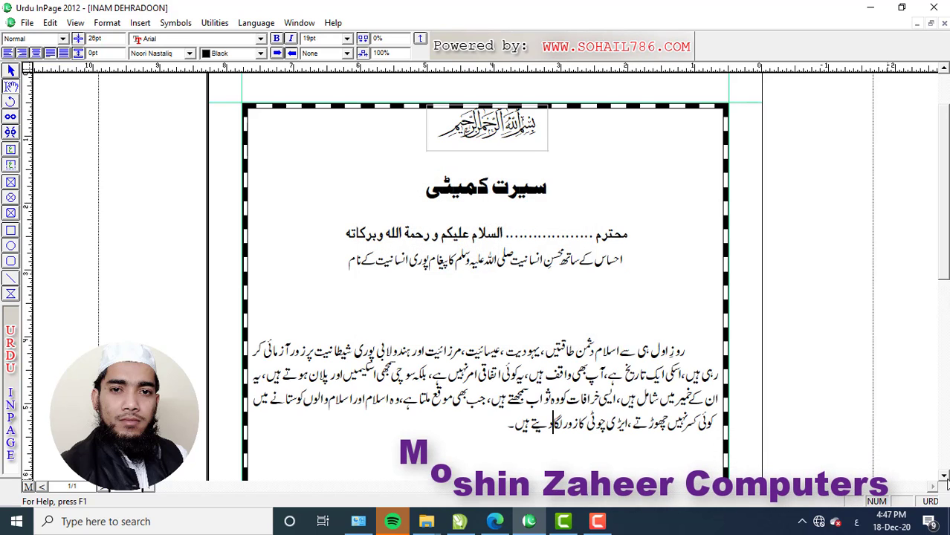
pyautogui.scroll(-3, 945, 481)
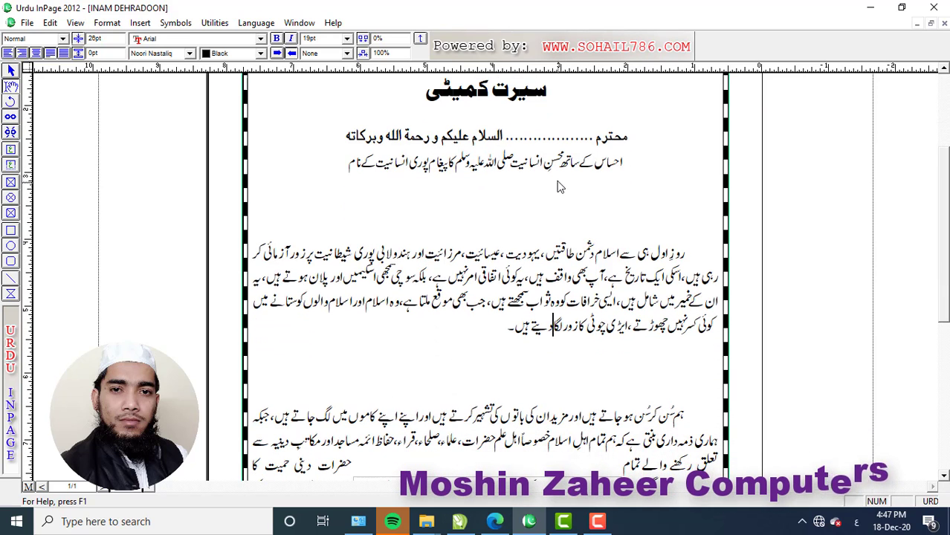
# Reset the first body paragraph's spacing before and after to 0 in the paragraph preferences
pyautogui.click(552, 326)
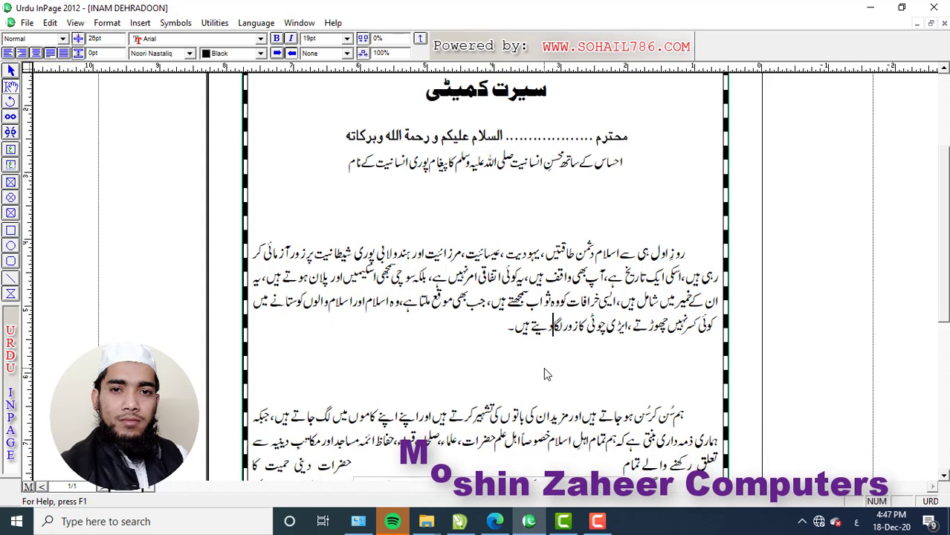
pyautogui.press('F9')
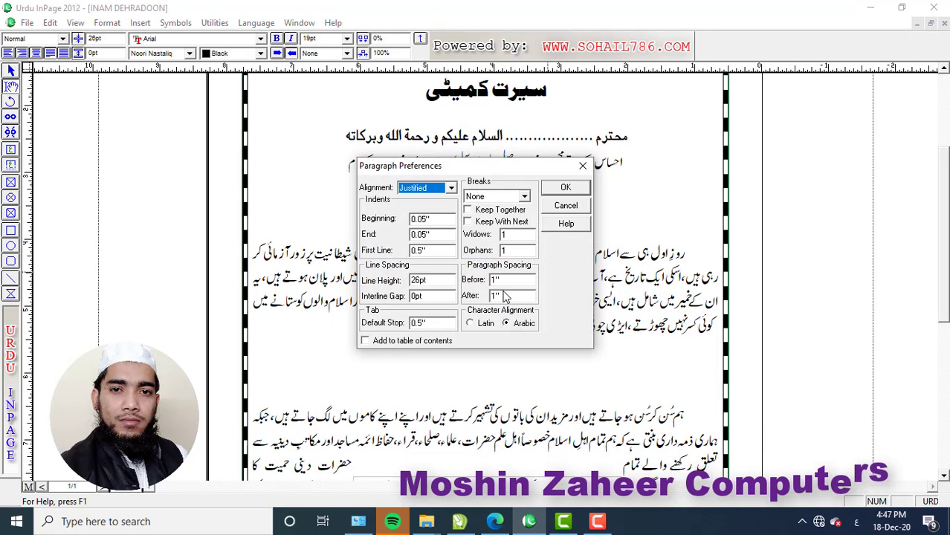
pyautogui.moveTo(508, 281); pyautogui.dragTo(470, 289)
pyautogui.write('0')
pyautogui.press('Tab')
pyautogui.write('0')
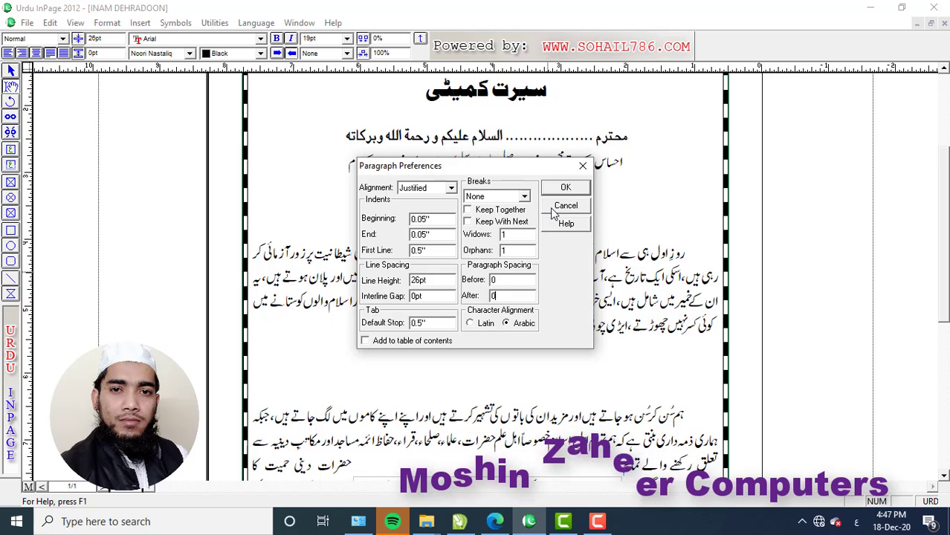
pyautogui.click(566, 189)
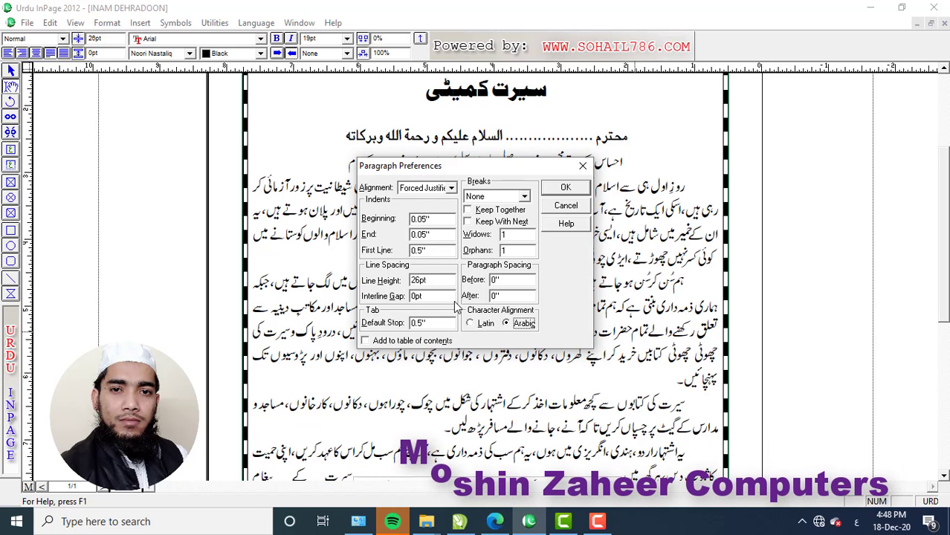
# Examine the Latin and Arabic character alignment options in the paragraph preferences and choose Arabic
pyautogui.moveTo(455, 301); pyautogui.dragTo(548, 337)
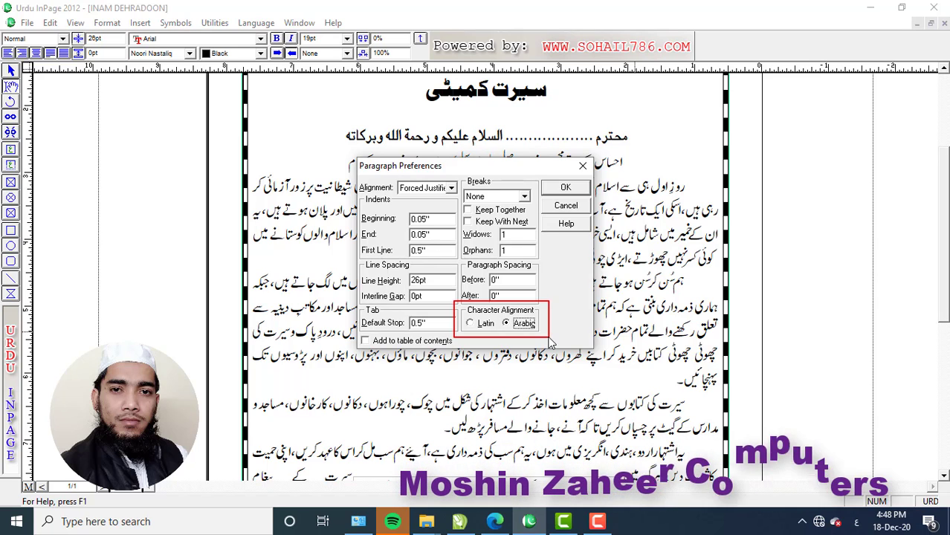
pyautogui.press('Escape')
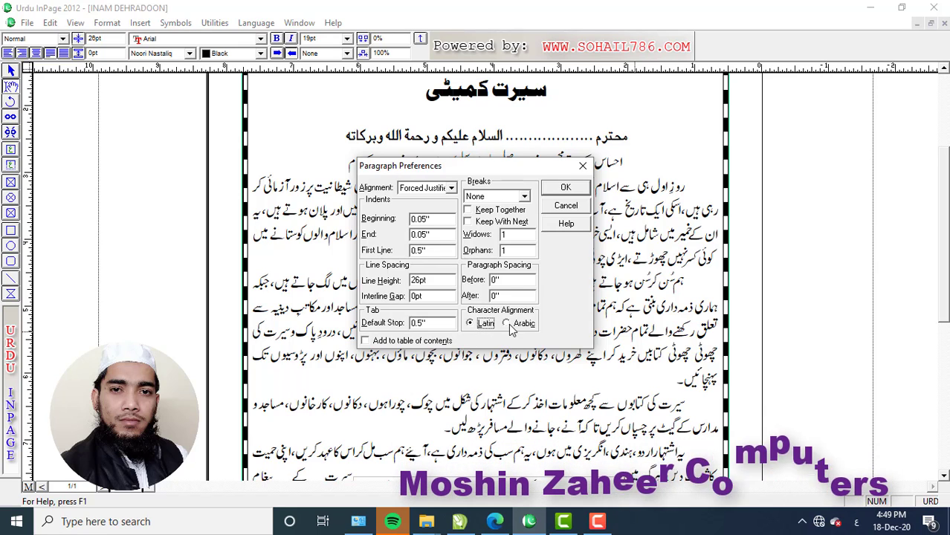
pyautogui.click(506, 324)
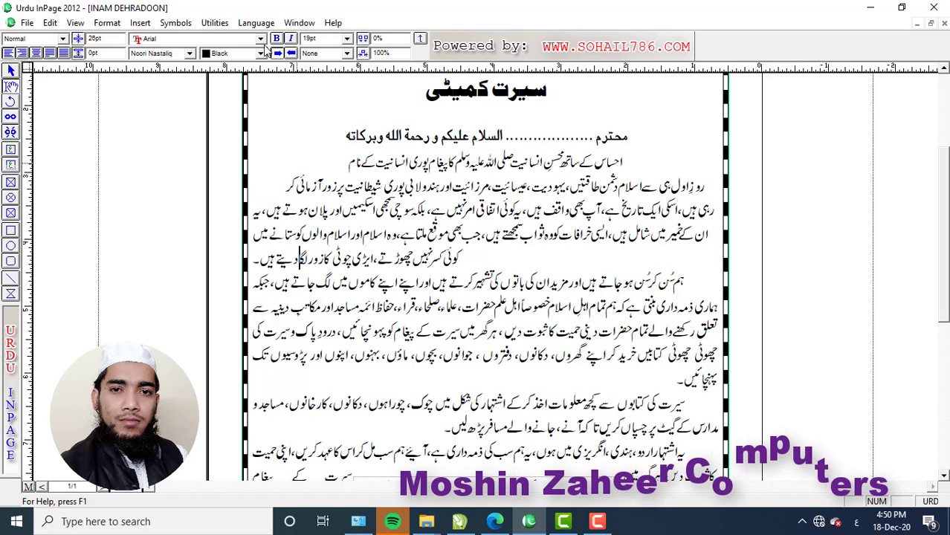
# Switch the first body paragraph between right-to-left and left-to-right direction, leave it right-to-left, and justify it
pyautogui.click(291, 53)
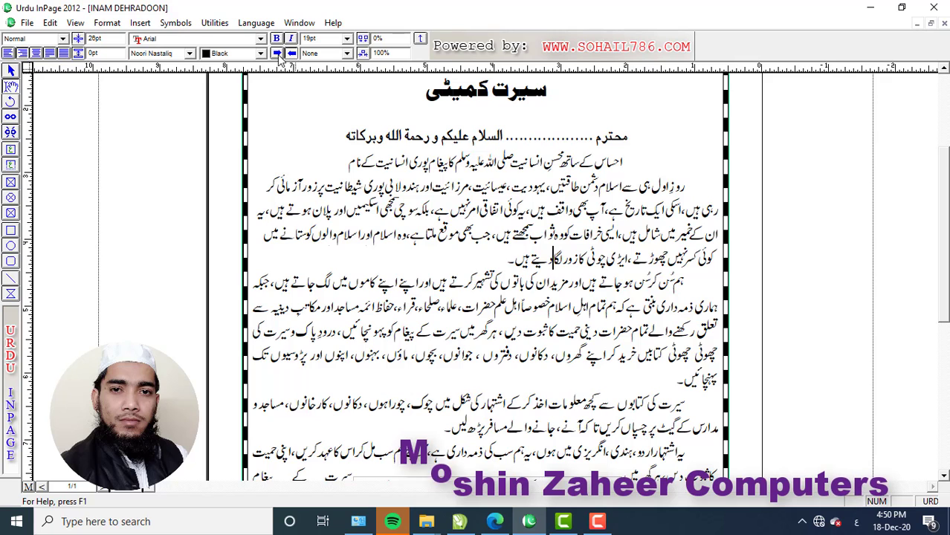
pyautogui.click(277, 54)
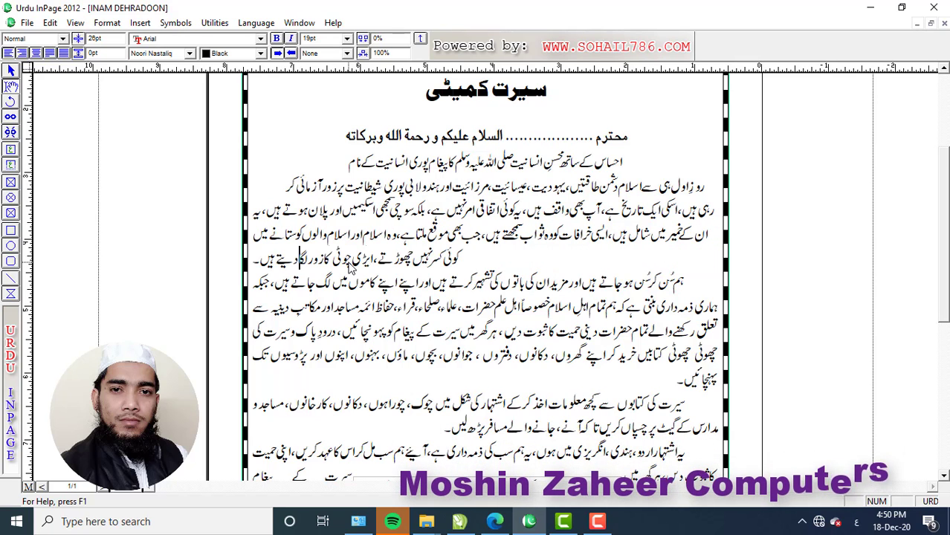
pyautogui.click(292, 55)
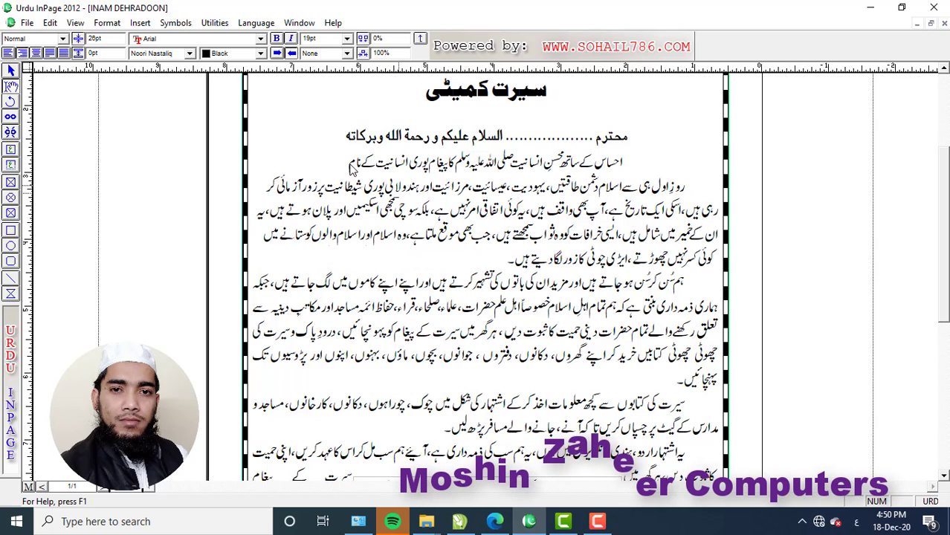
pyautogui.click(50, 55)
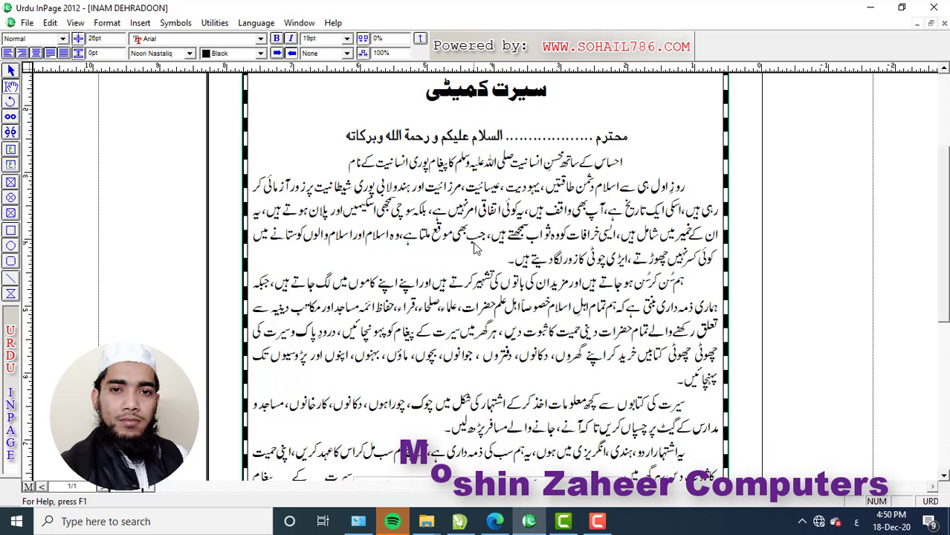